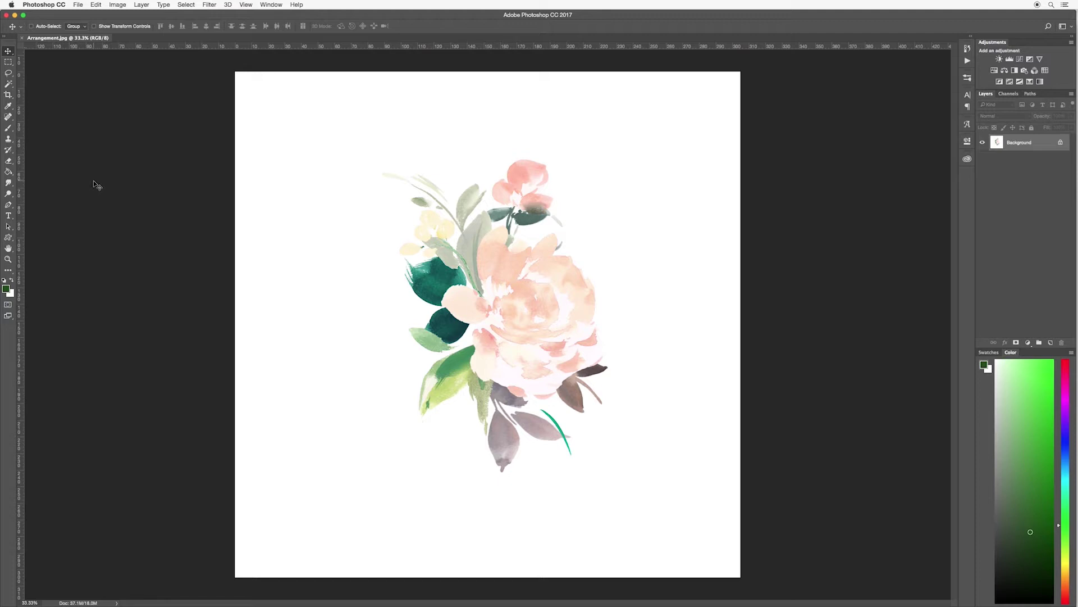
Step: Create a blank 12 × 12 inch, 300 ppi RGB document, Untitled-1
click(79, 6)
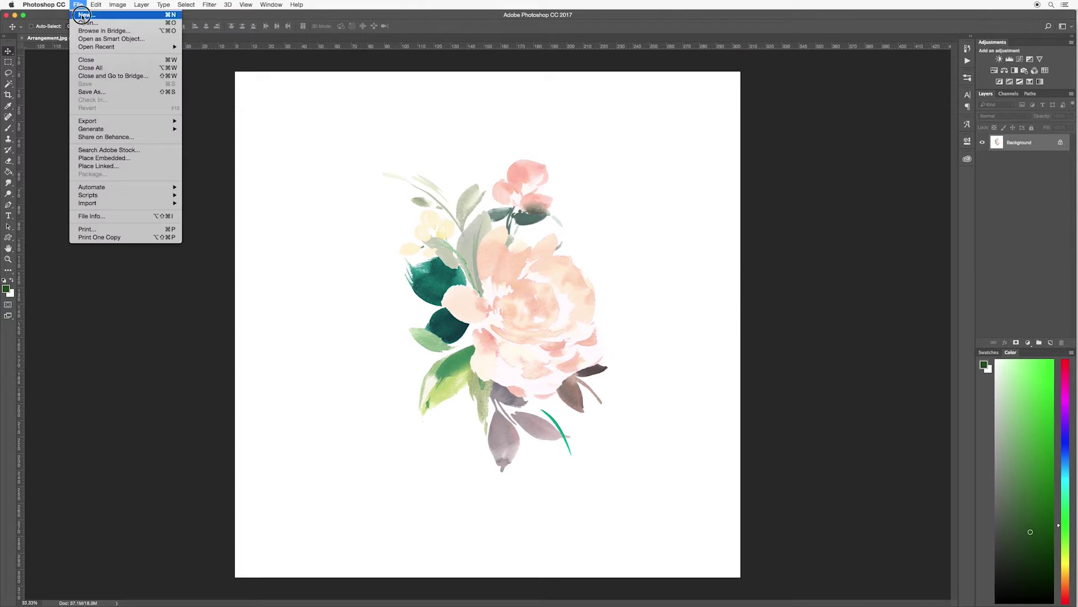
click(83, 15)
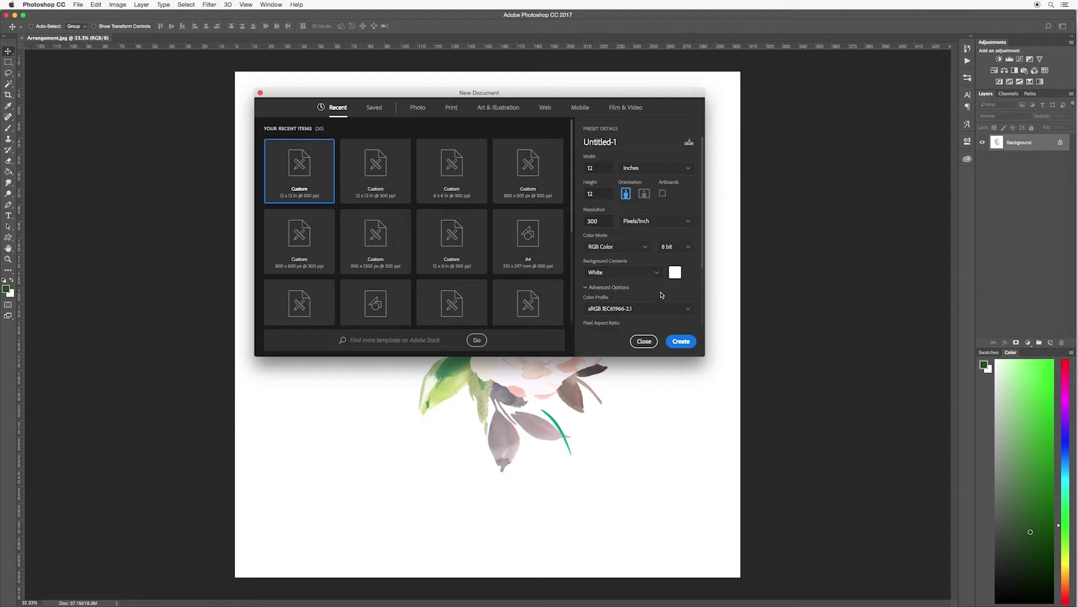
click(680, 342)
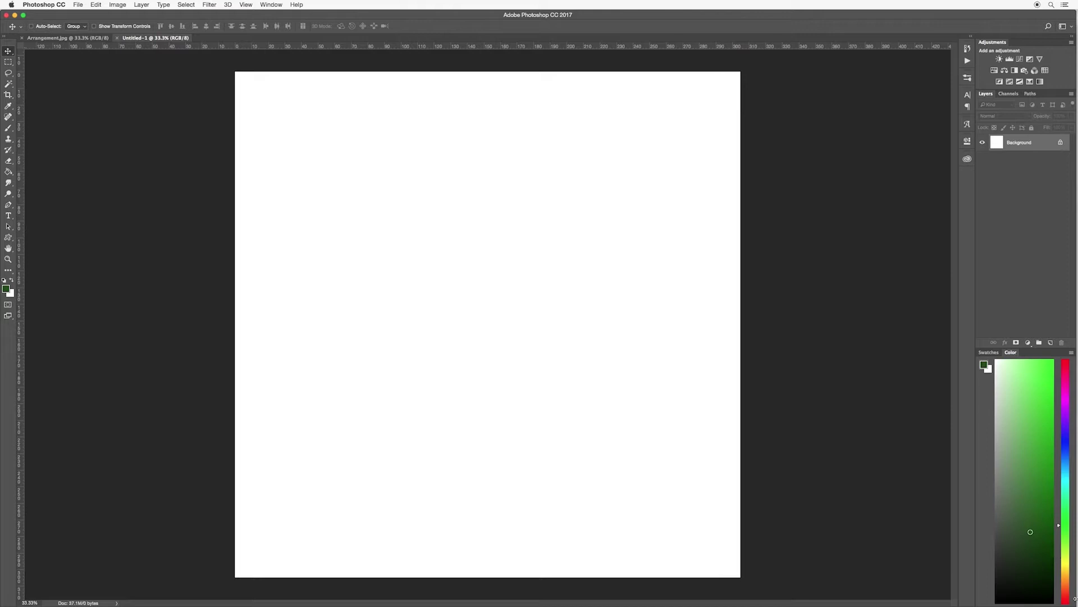
Step: Shrink the Photoshop window and bring the Peach Floral Clip Art folder alongside the canvas
drag(1073, 604, 823, 570)
click(989, 382)
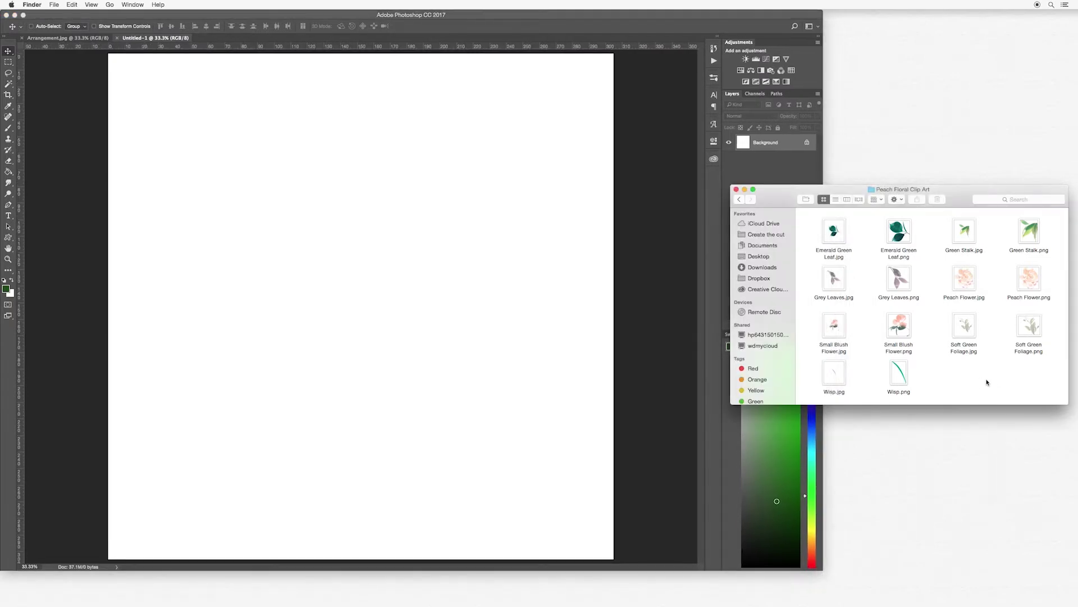
drag(776, 193, 683, 139)
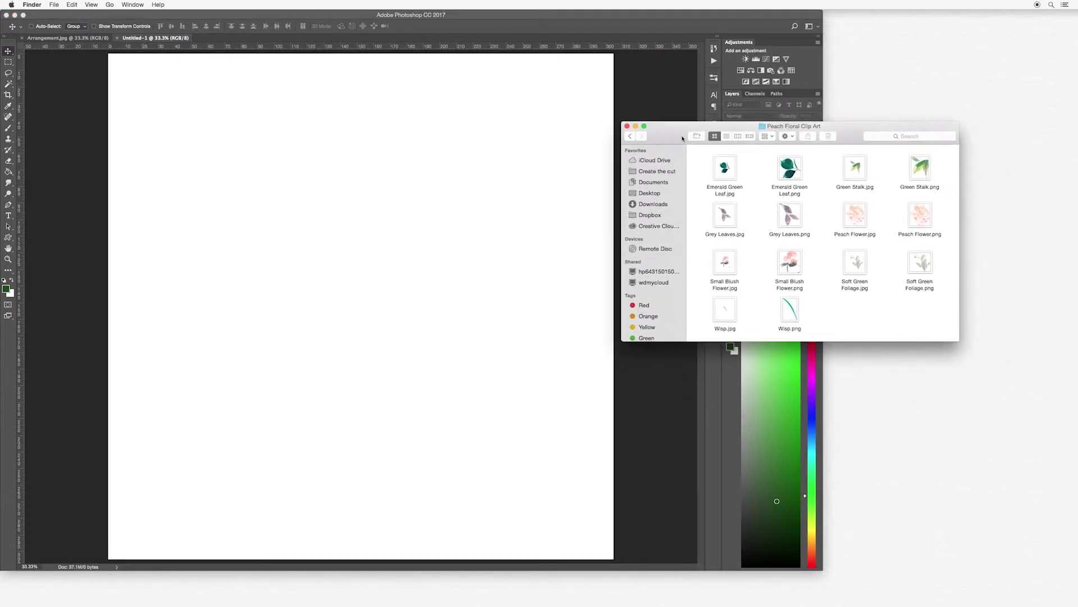
scroll(790, 187, up, 3)
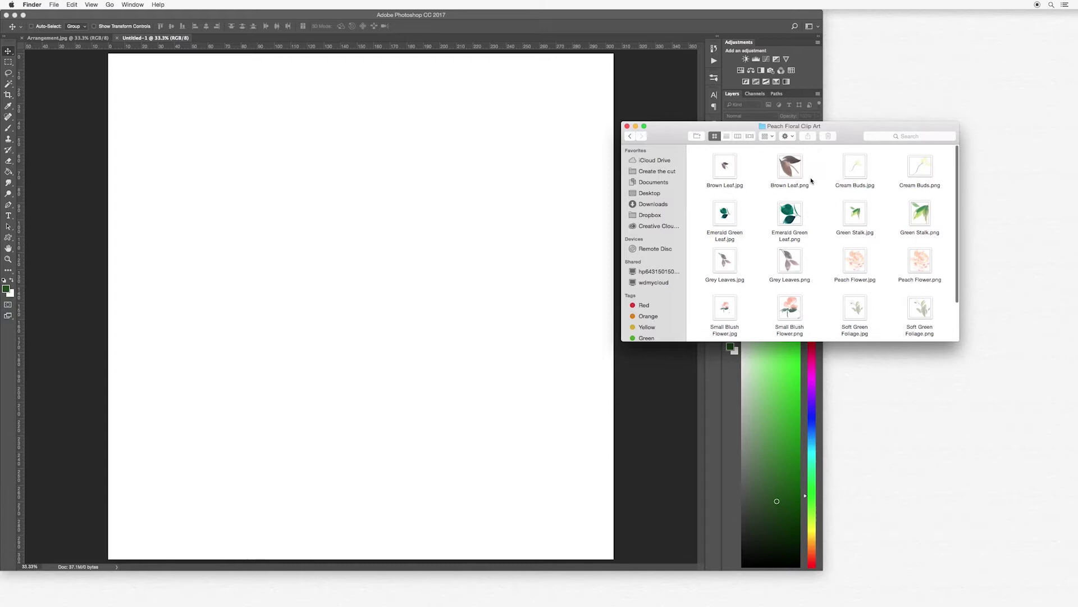
Step: Place Brown Leaf, Cream Buds, Emerald Green Leaf and Green Stalk PNGs onto the canvas
drag(787, 165, 401, 193)
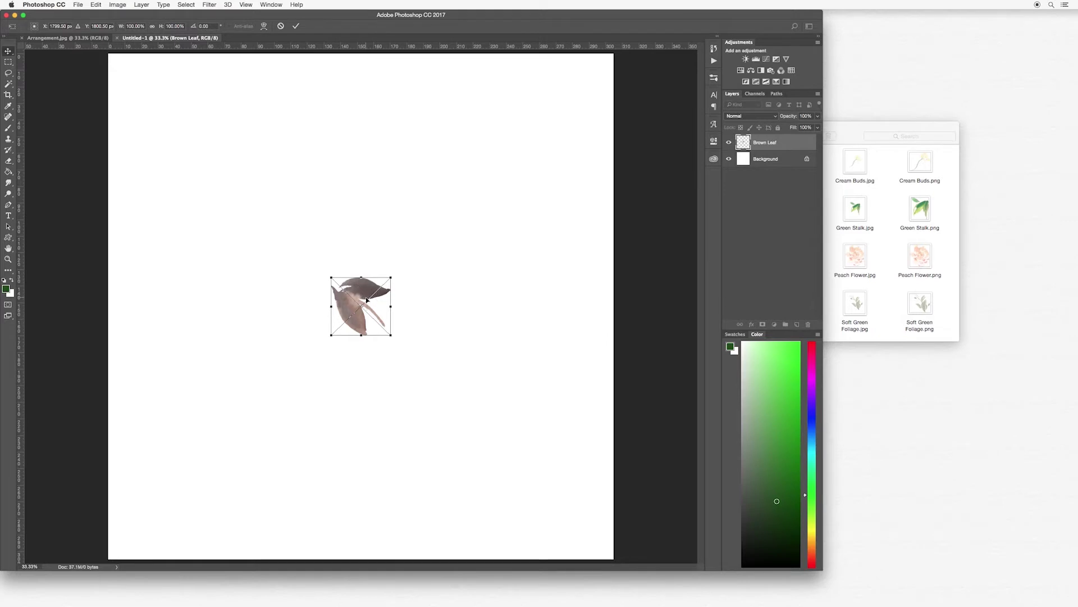
key(Return)
click(893, 194)
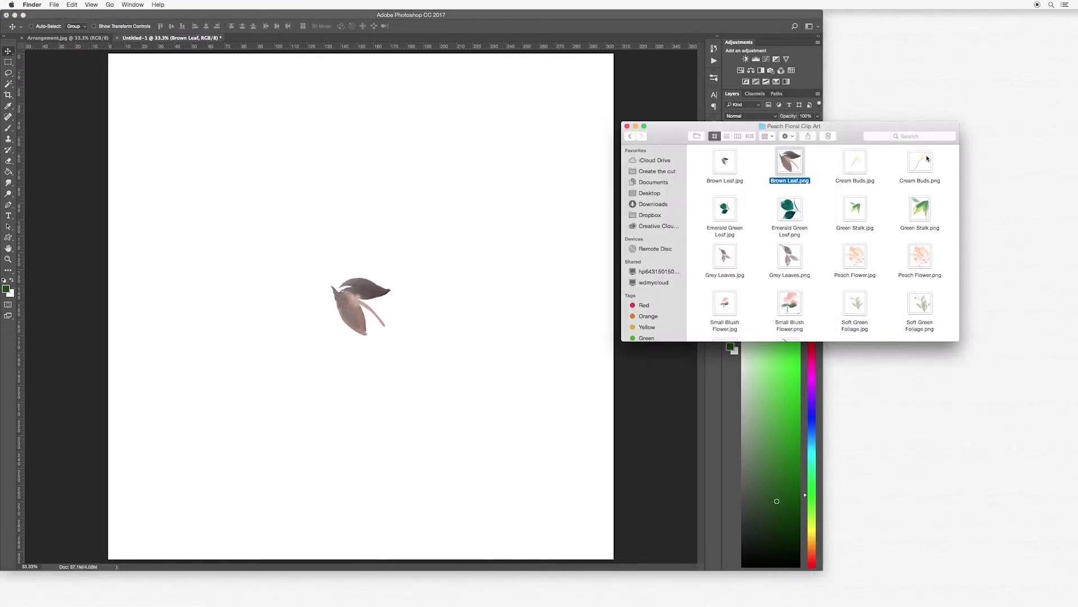
drag(920, 163, 490, 196)
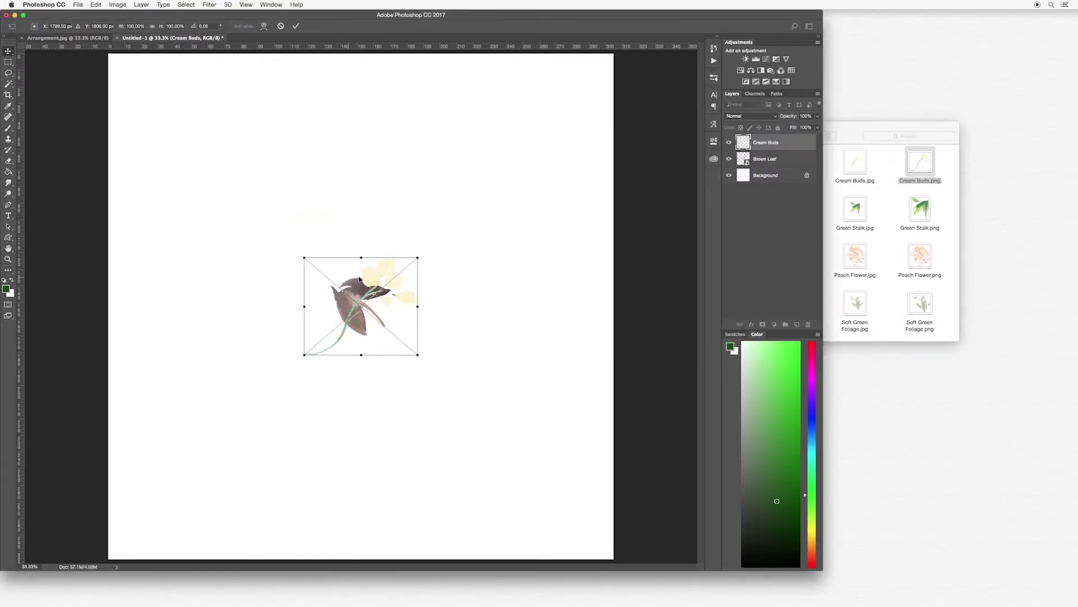
key(Return)
click(837, 240)
drag(790, 209, 300, 184)
key(Return)
click(920, 209)
drag(883, 215, 342, 279)
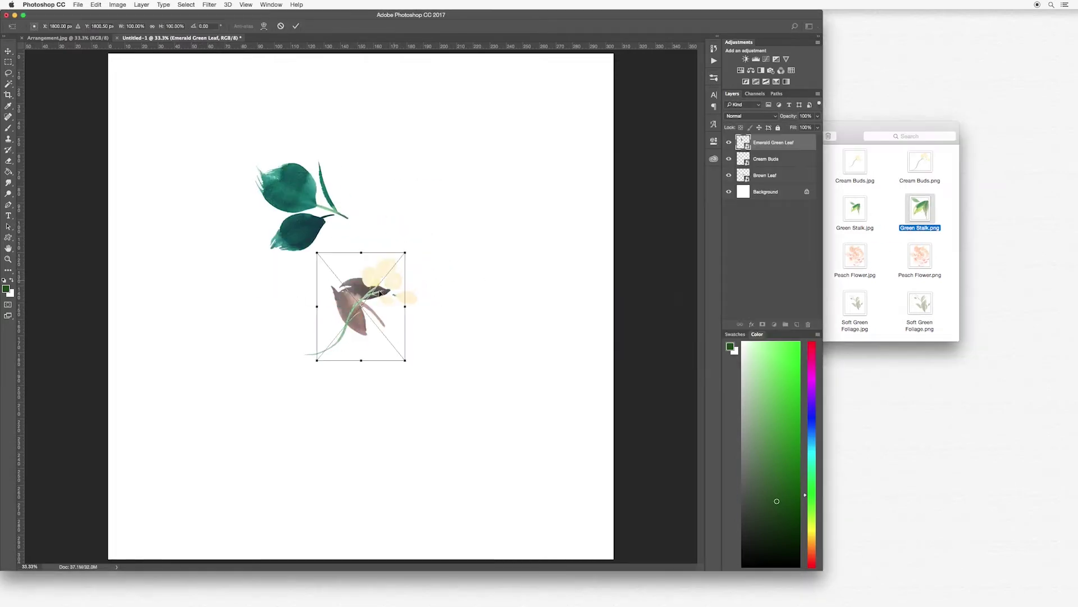
key(Return)
Step: Place Peach Flower, Small Blush Flower, Soft Green Foliage and Wisp PNGs, then maximize Photoshop
click(838, 284)
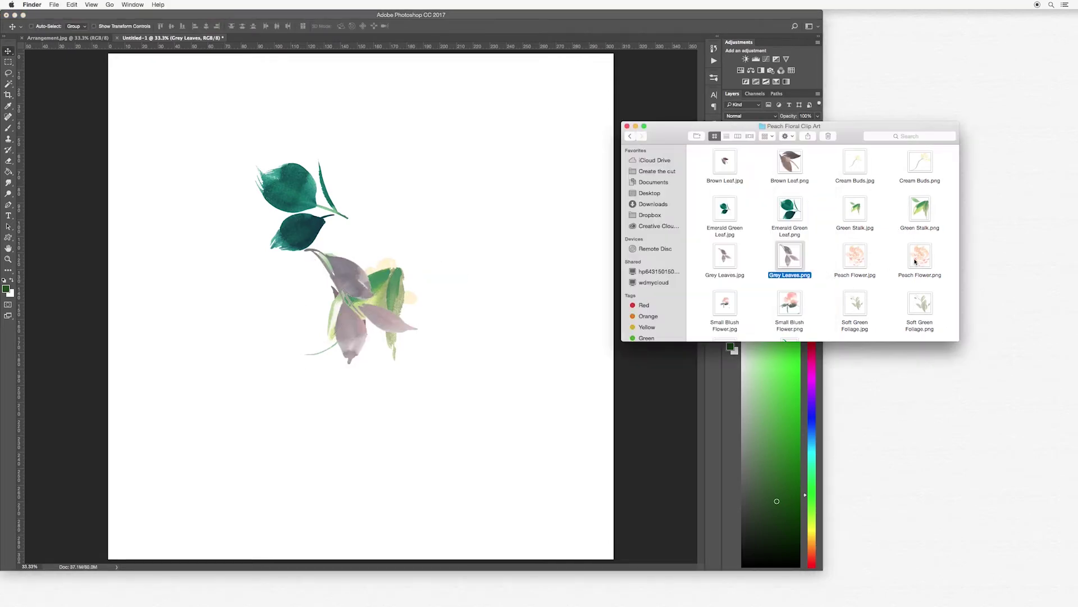
drag(920, 255, 417, 143)
key(Return)
drag(919, 307, 361, 295)
key(Return)
click(834, 313)
drag(920, 306, 294, 281)
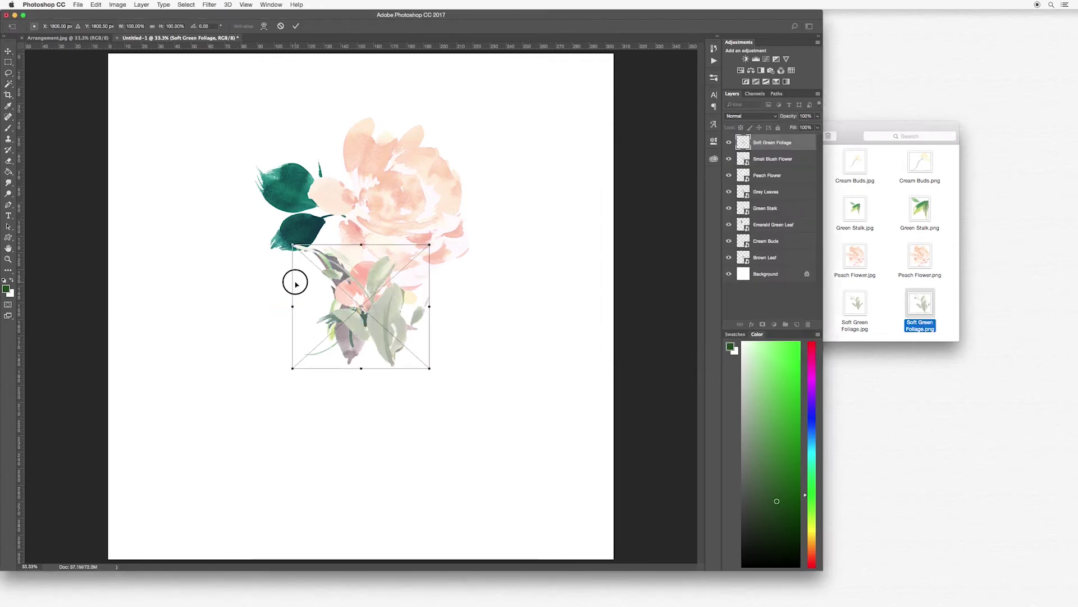
key(Return)
click(893, 305)
scroll(795, 322, down, 2)
drag(796, 322, 360, 303)
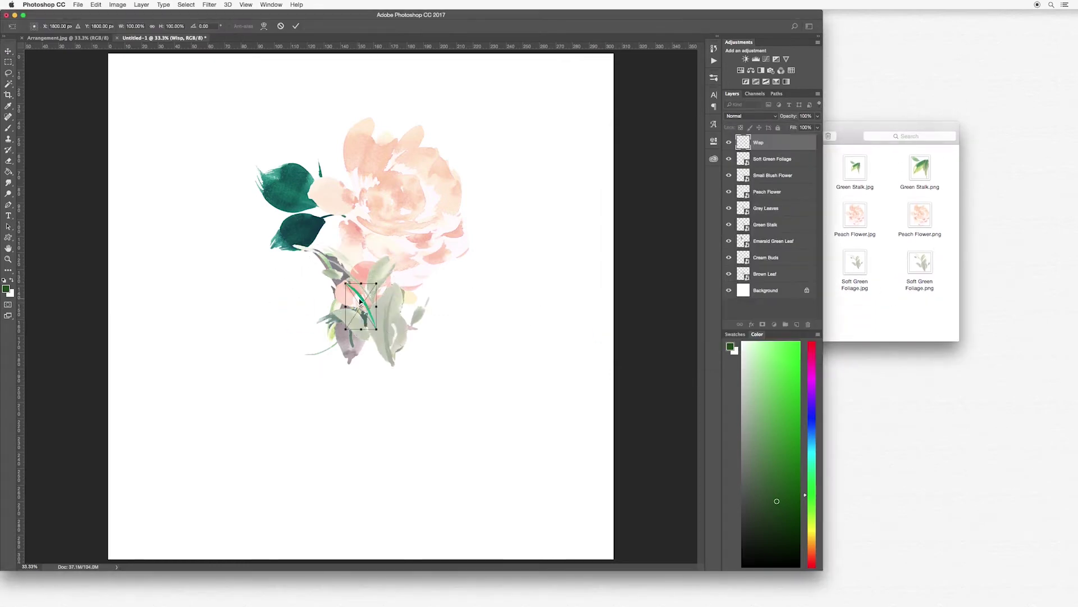
key(Return)
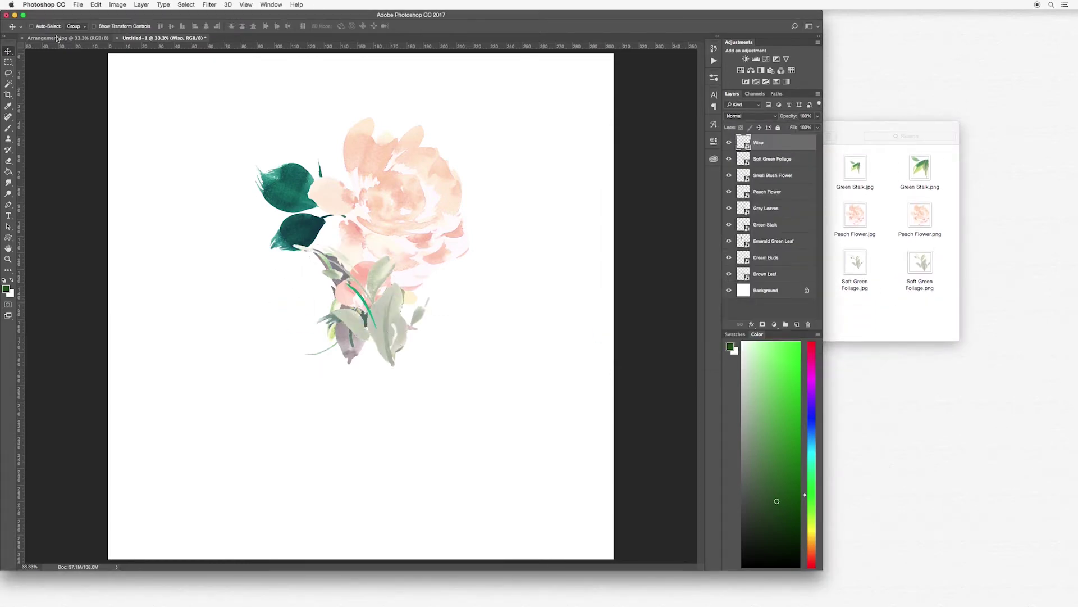
click(24, 16)
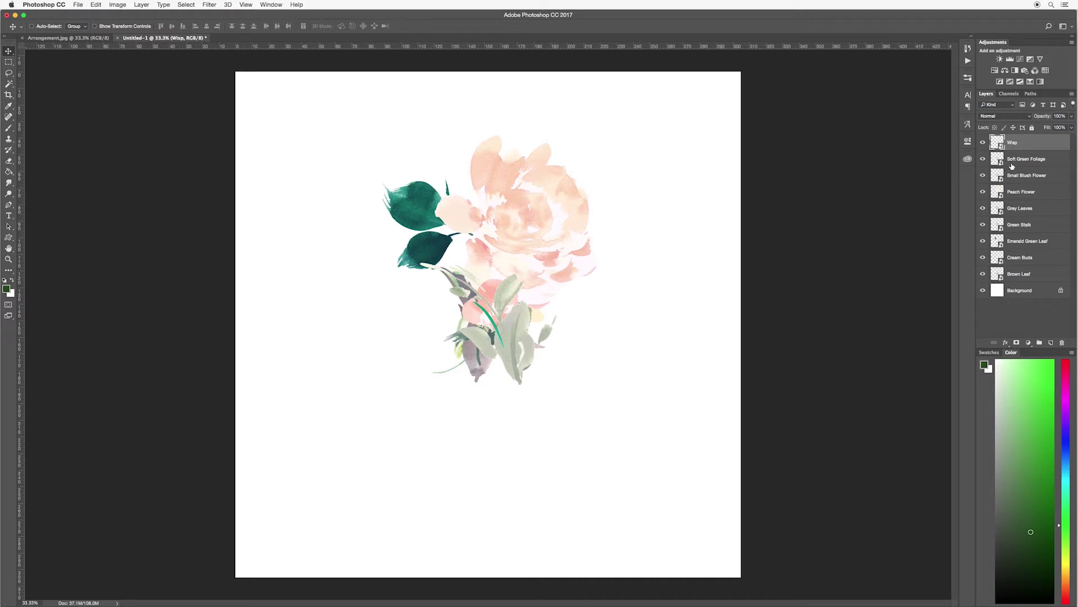
Step: Drag the Peach Flower layer above all others and move the bloom down-right on the canvas
click(1042, 193)
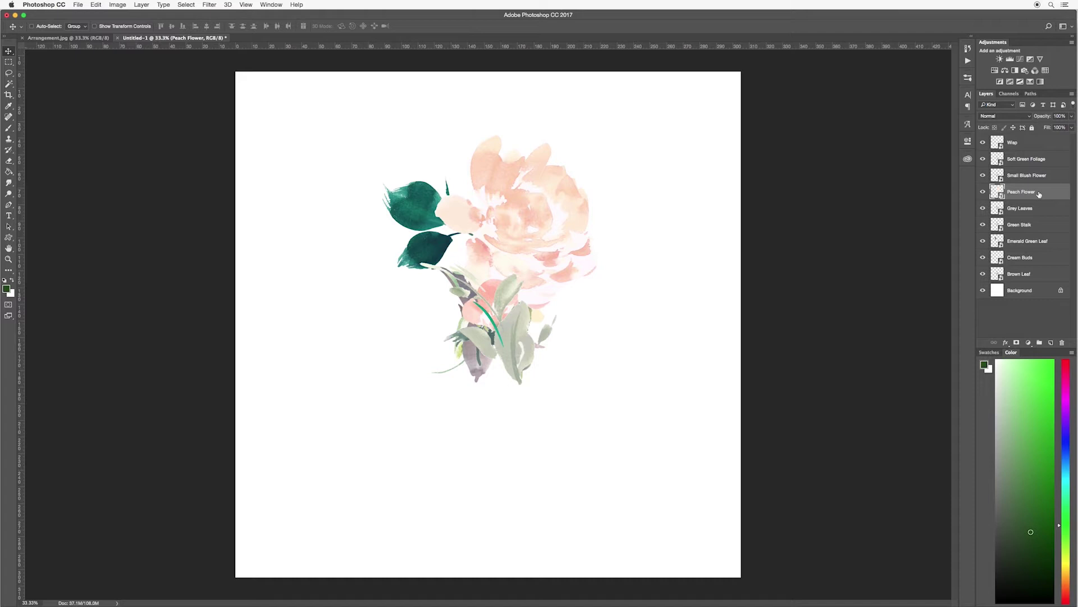
drag(1041, 194, 1038, 136)
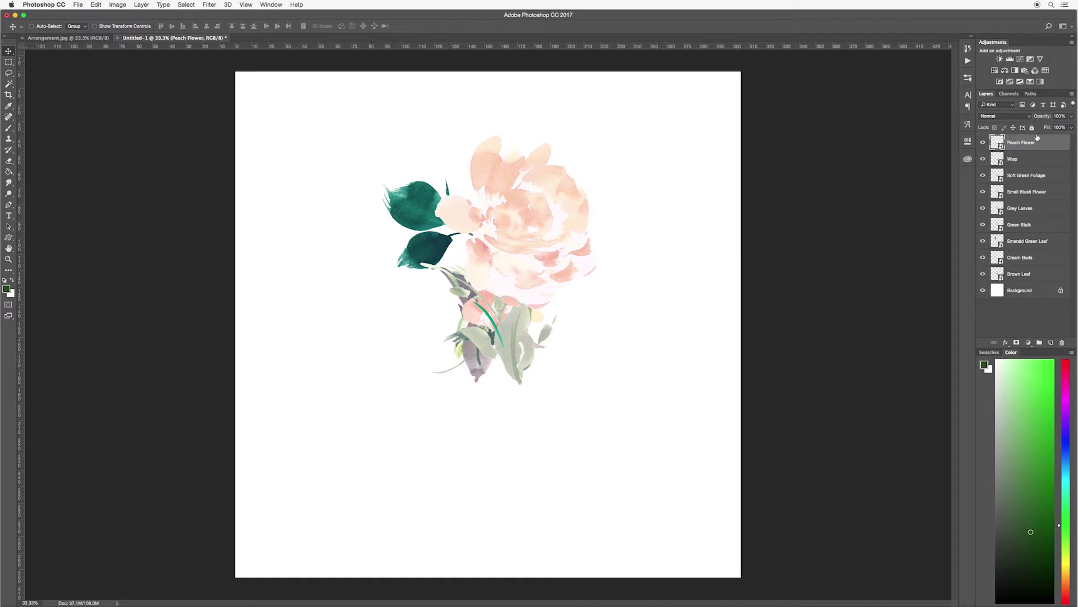
click(529, 217)
drag(529, 217, 574, 262)
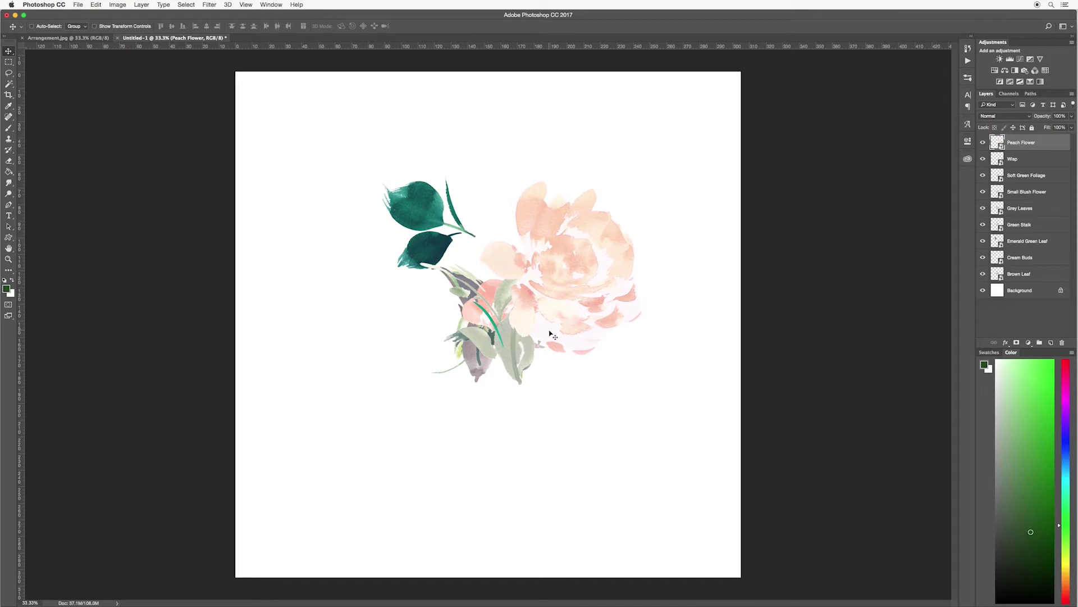
Step: Raise the soft green foliage, and shift the emerald green and grey leaves down and right
click(512, 349)
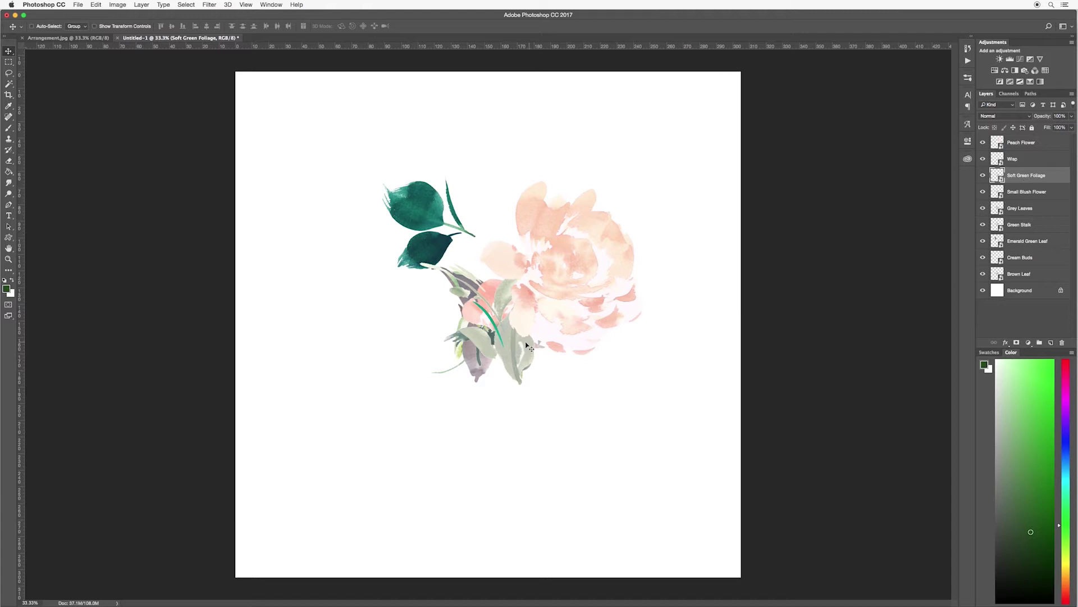
drag(517, 347, 513, 224)
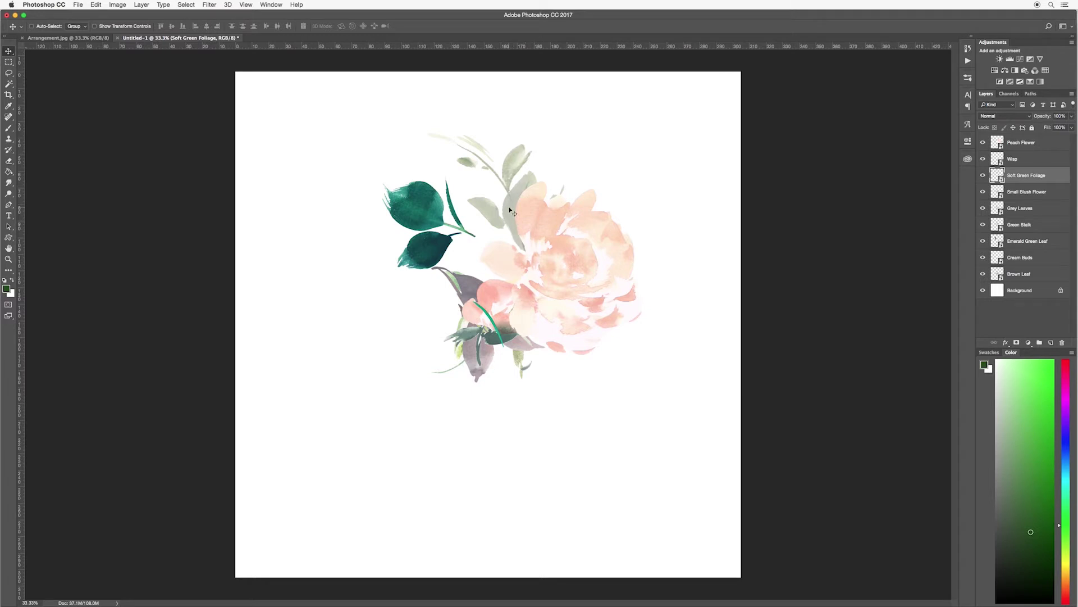
drag(508, 206, 510, 215)
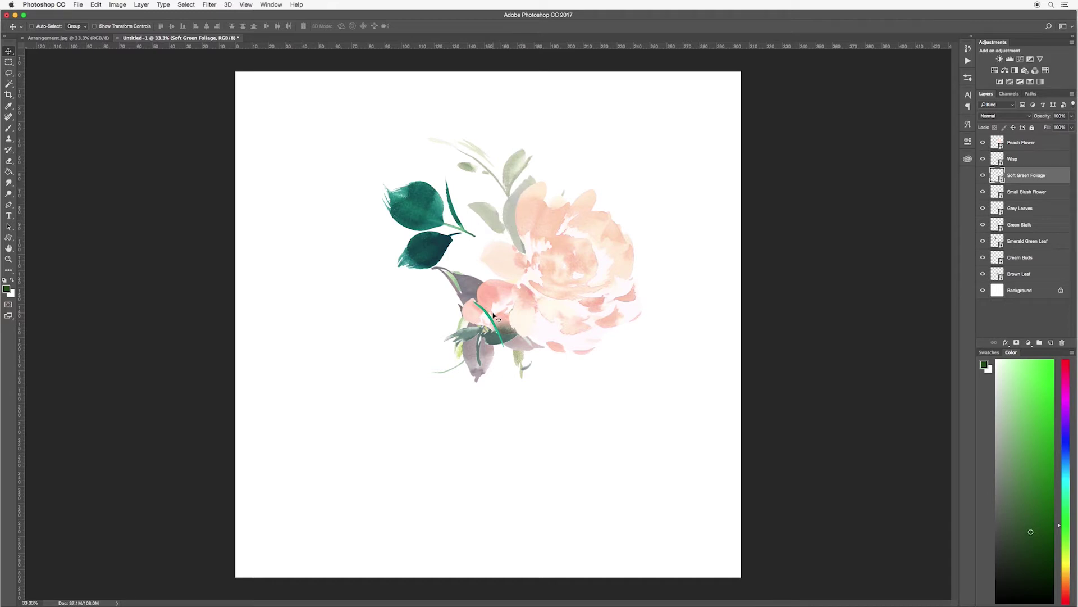
super+click(416, 204)
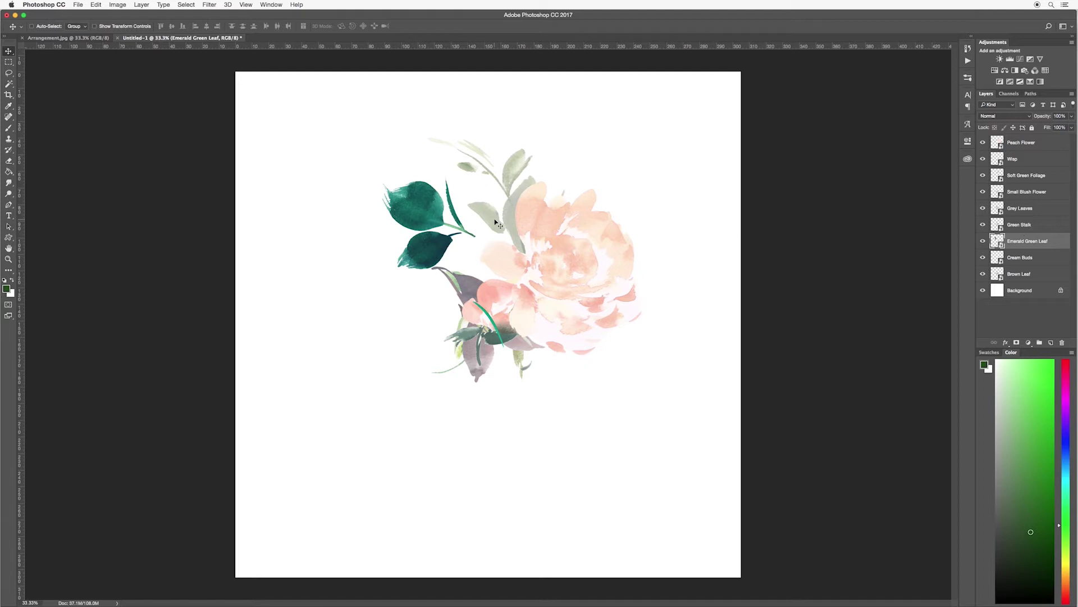
drag(414, 212, 451, 237)
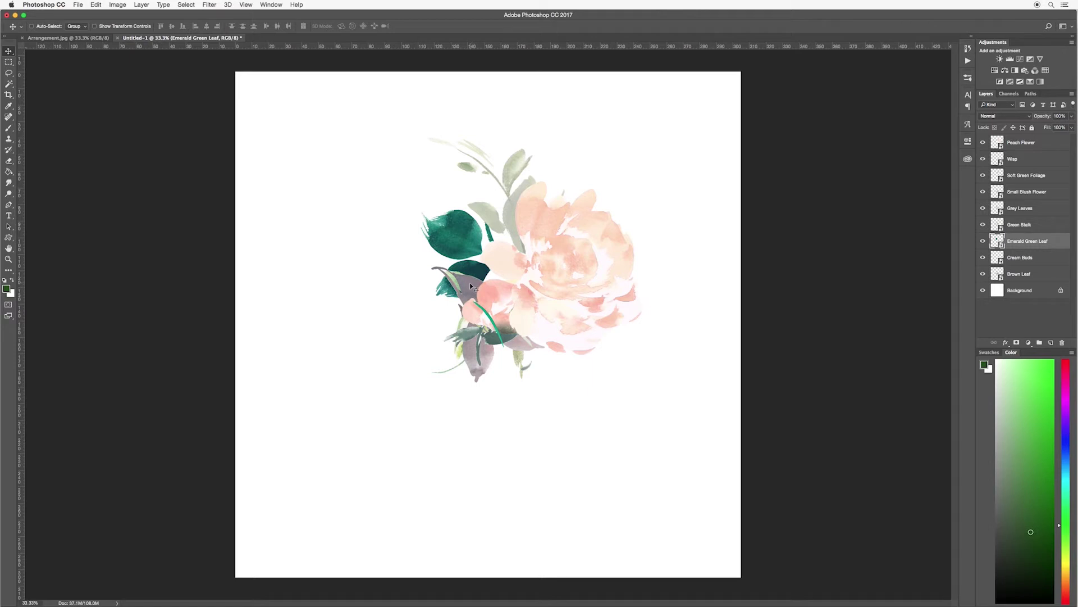
drag(471, 286, 542, 329)
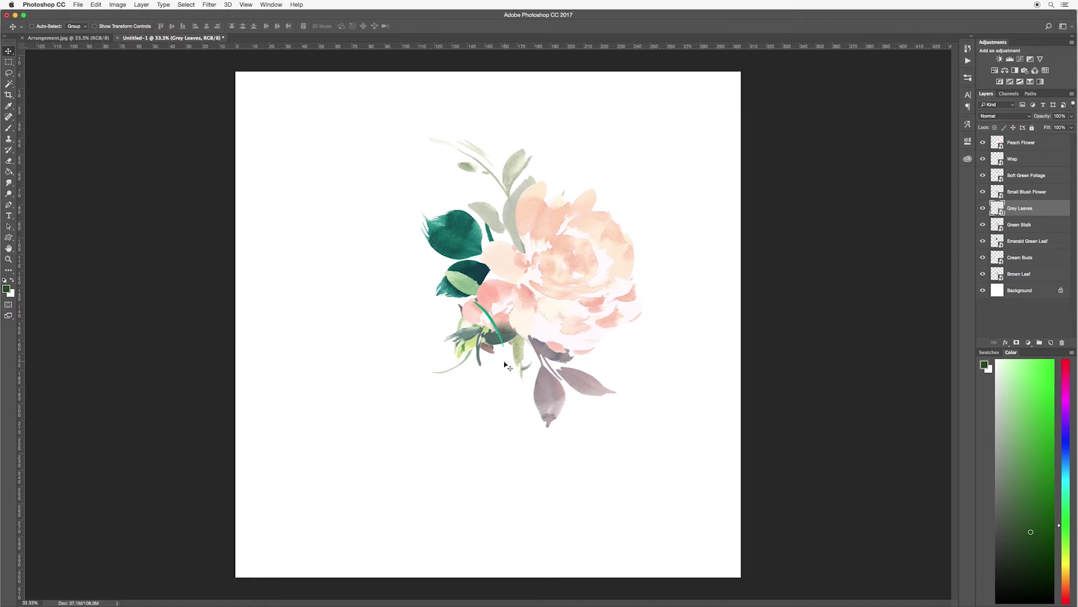
Step: Regroup the small blush flower, teal wisp, cream buds and brown leaf at the lower left
drag(471, 336, 330, 386)
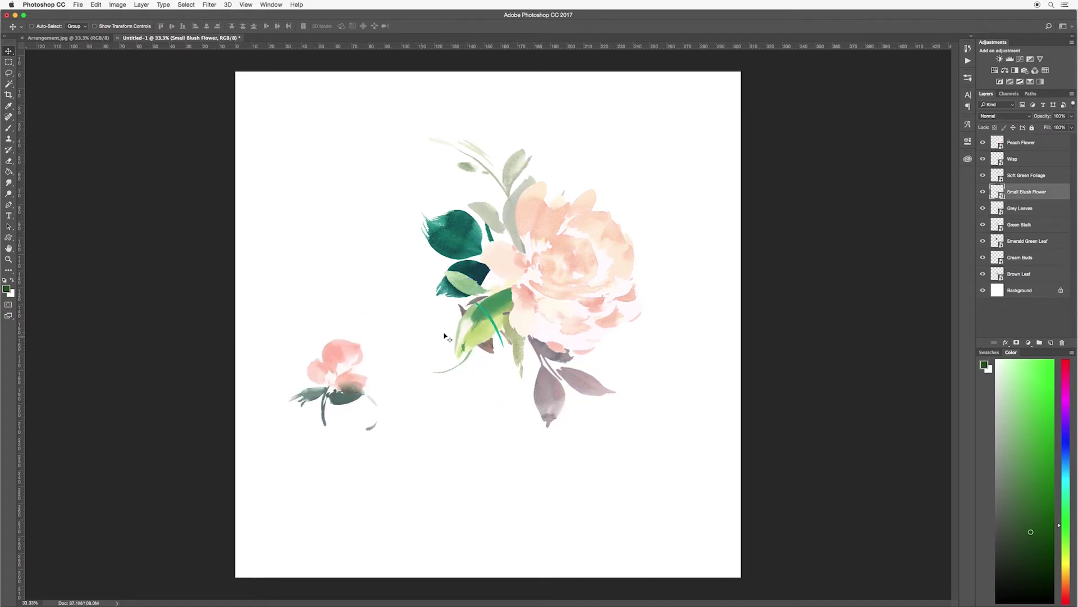
click(487, 315)
drag(460, 312, 313, 293)
drag(472, 358, 320, 491)
drag(489, 348, 386, 457)
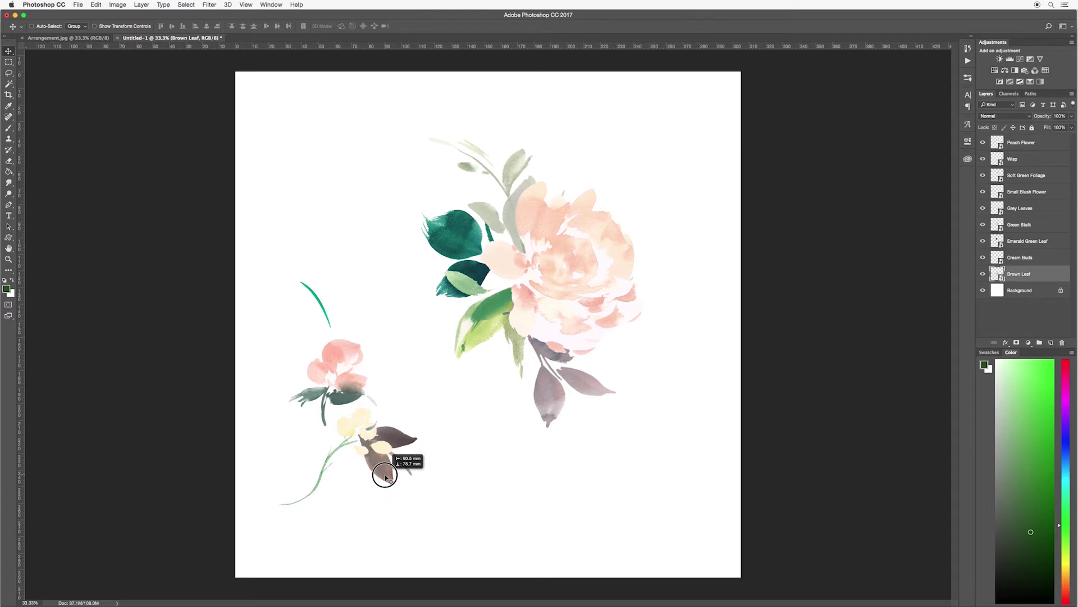
Step: Nudge the Green Stalk leaf slightly downward
click(493, 308)
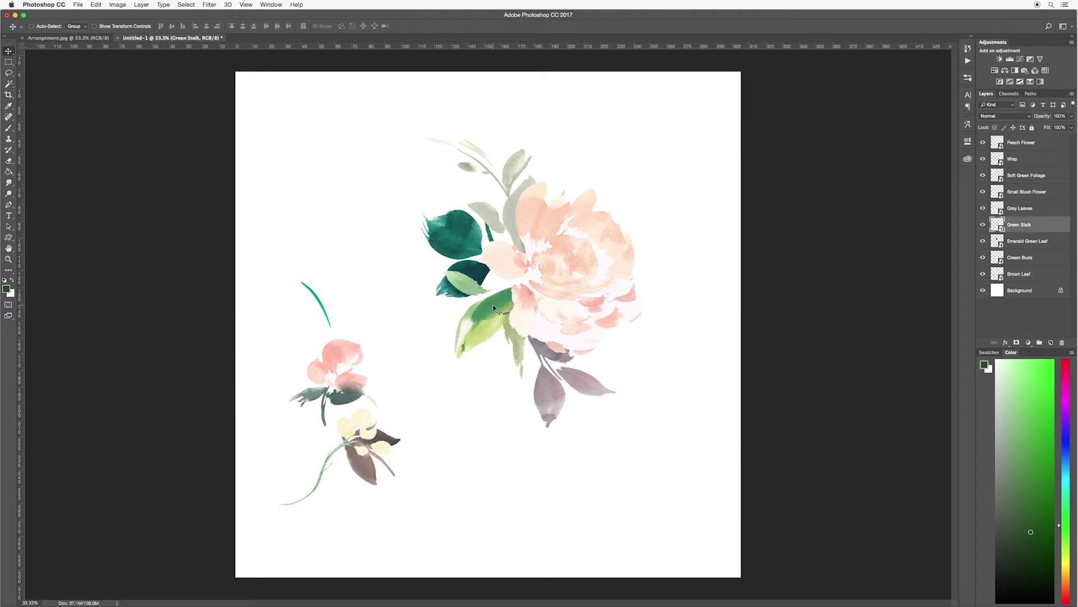
click(493, 306)
drag(492, 307, 491, 315)
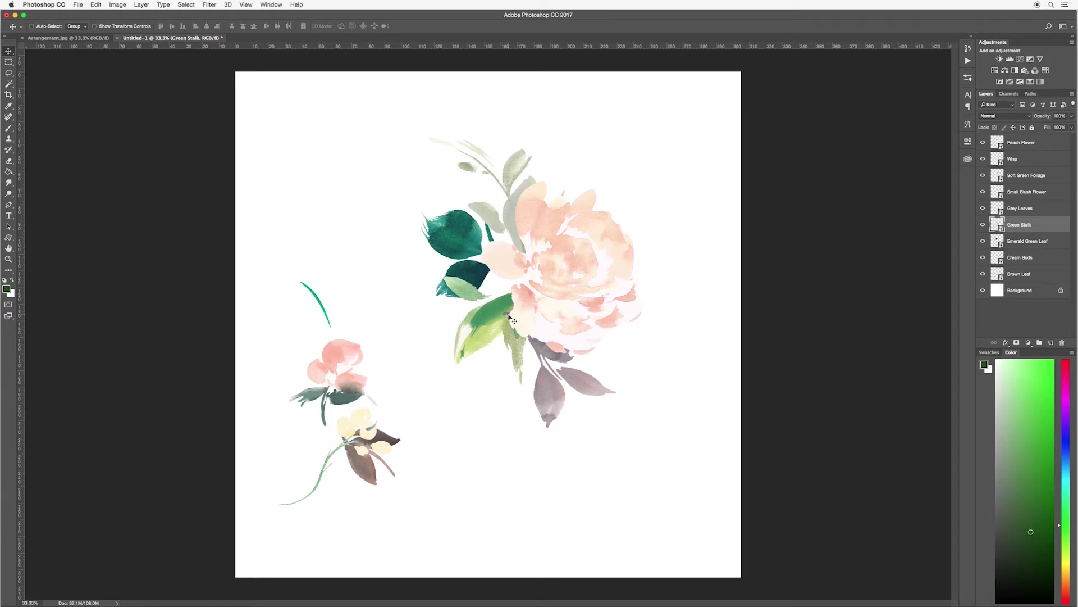
Step: Move the Grey Leaves layer to just above Background and nudge it slightly up-left
click(585, 385)
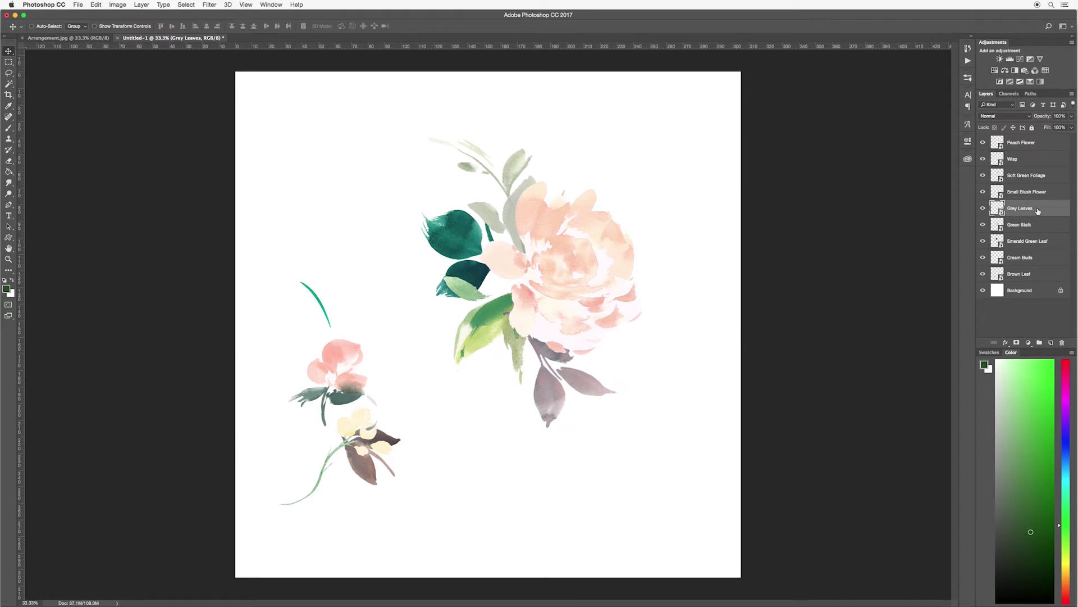
drag(1038, 209, 1038, 275)
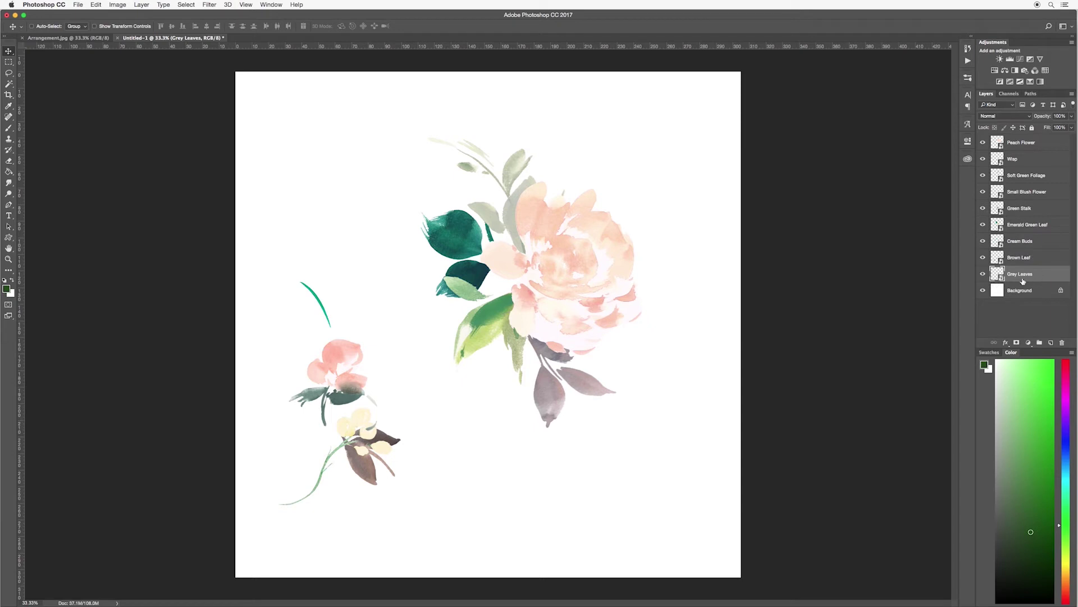
drag(593, 385, 589, 382)
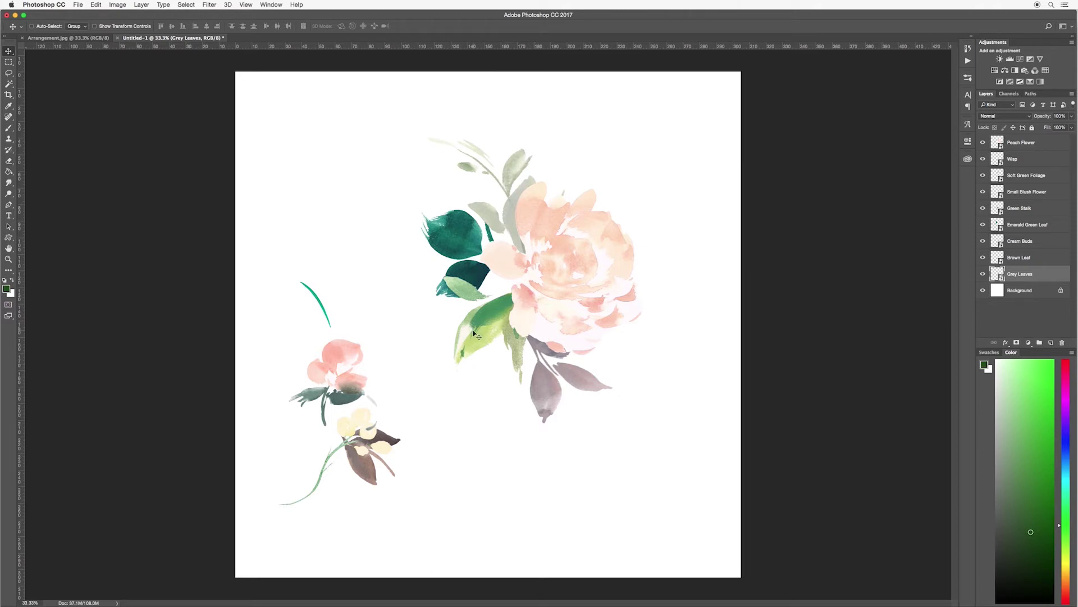
Step: Free Transform the Emerald Green Leaf to about 110% and rotate it about 7.6° clockwise
super+click(458, 236)
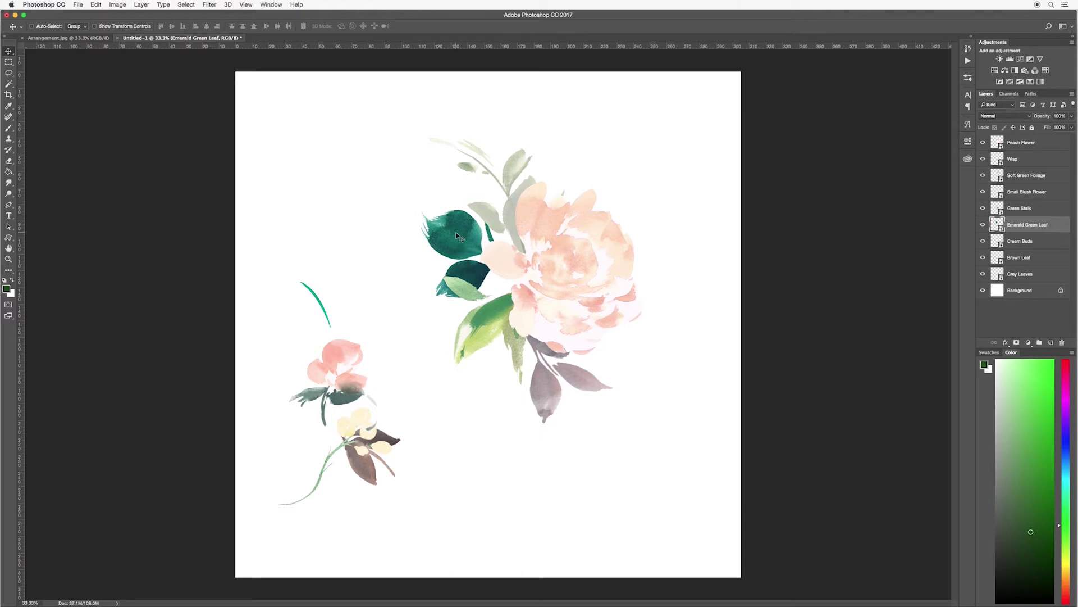
key(super+t)
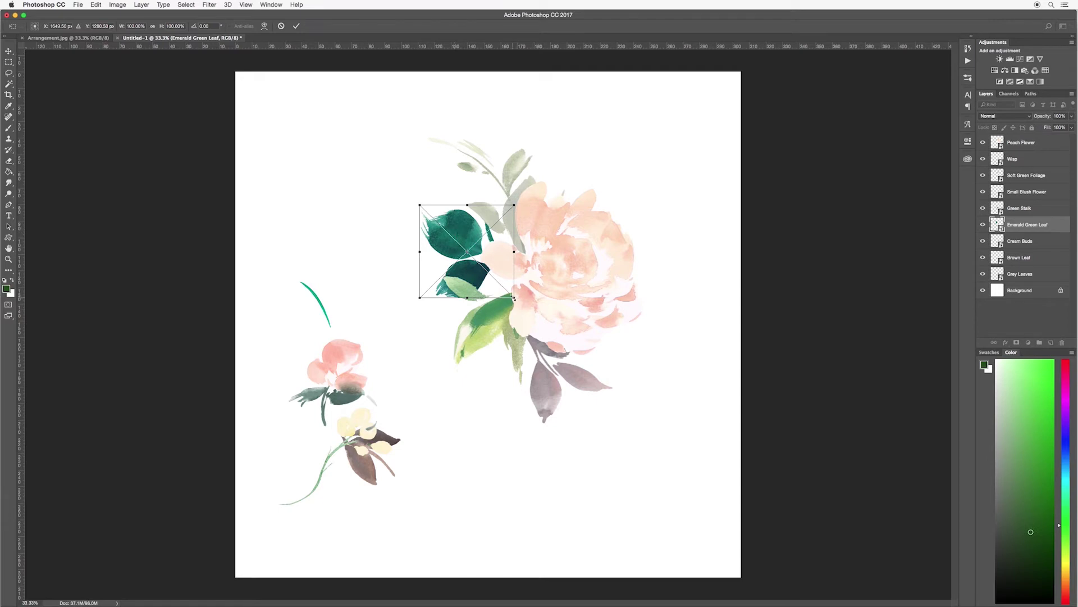
drag(514, 298, 526, 309)
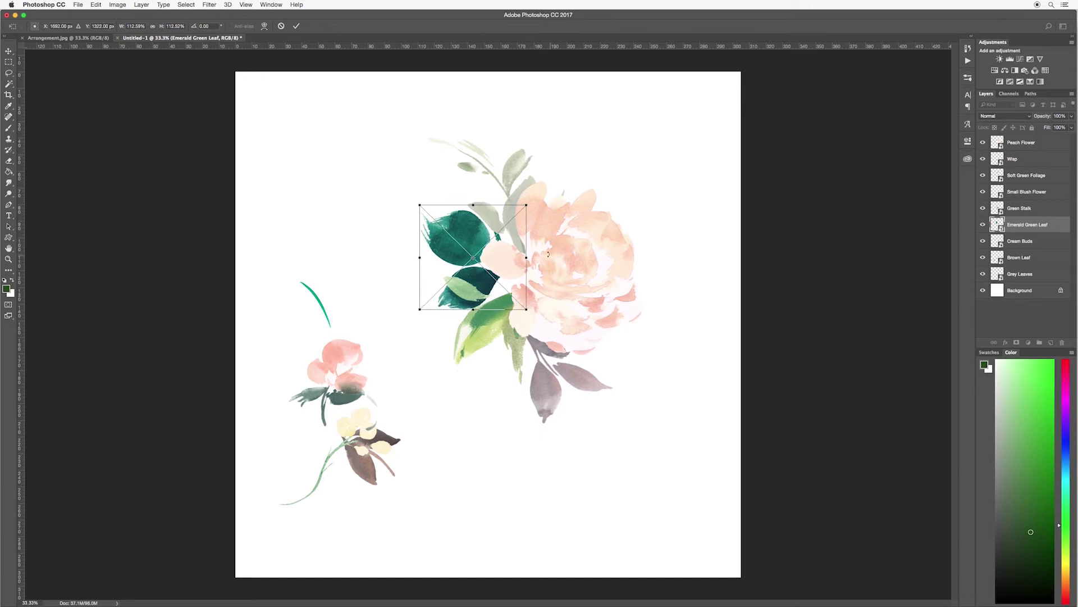
drag(548, 254, 517, 267)
key(Return)
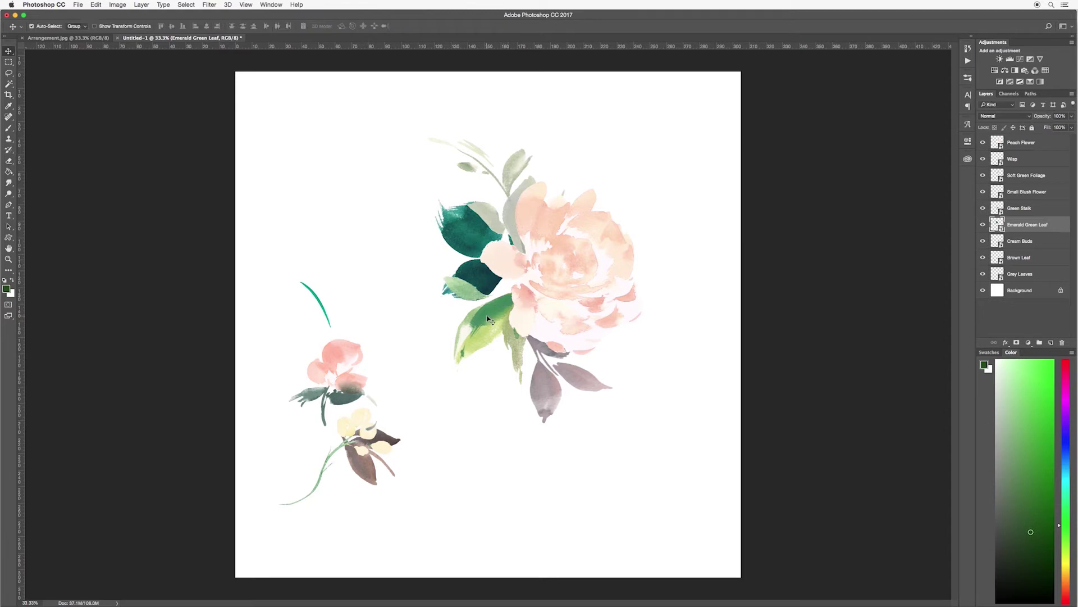
Step: Free Transform the Green Stalk to about 107%, tilted roughly −5.5° counter-clockwise
click(490, 319)
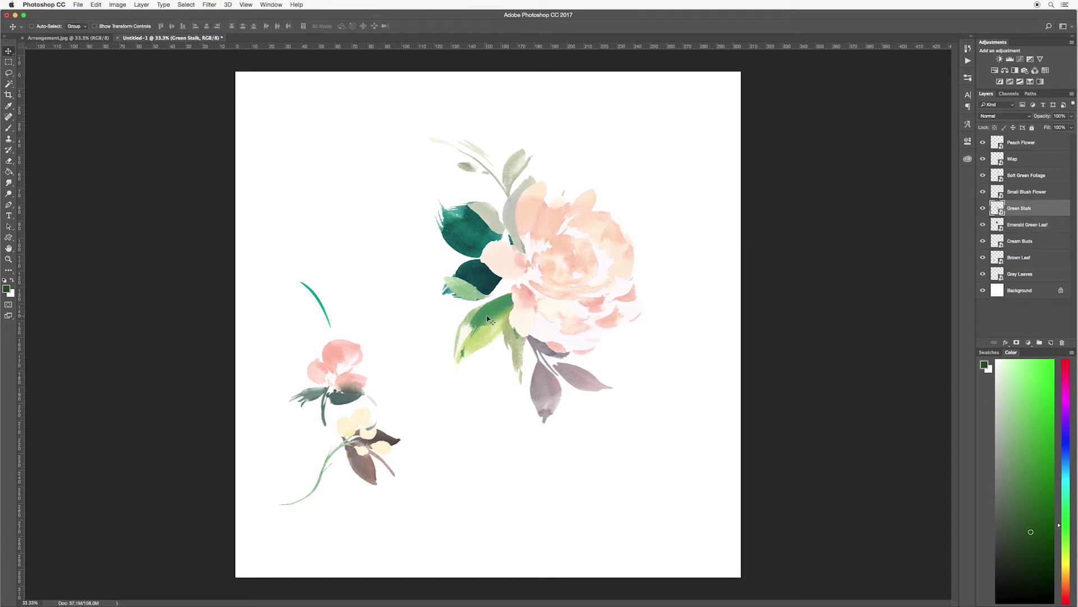
key(super+t)
drag(444, 384, 435, 396)
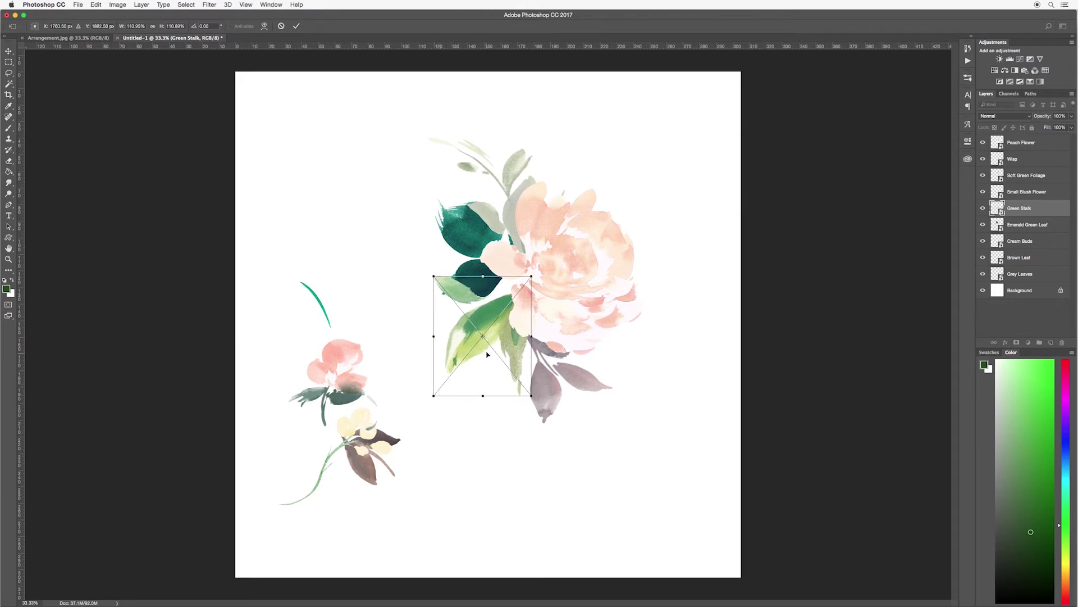
drag(534, 323, 515, 318)
drag(527, 268, 511, 306)
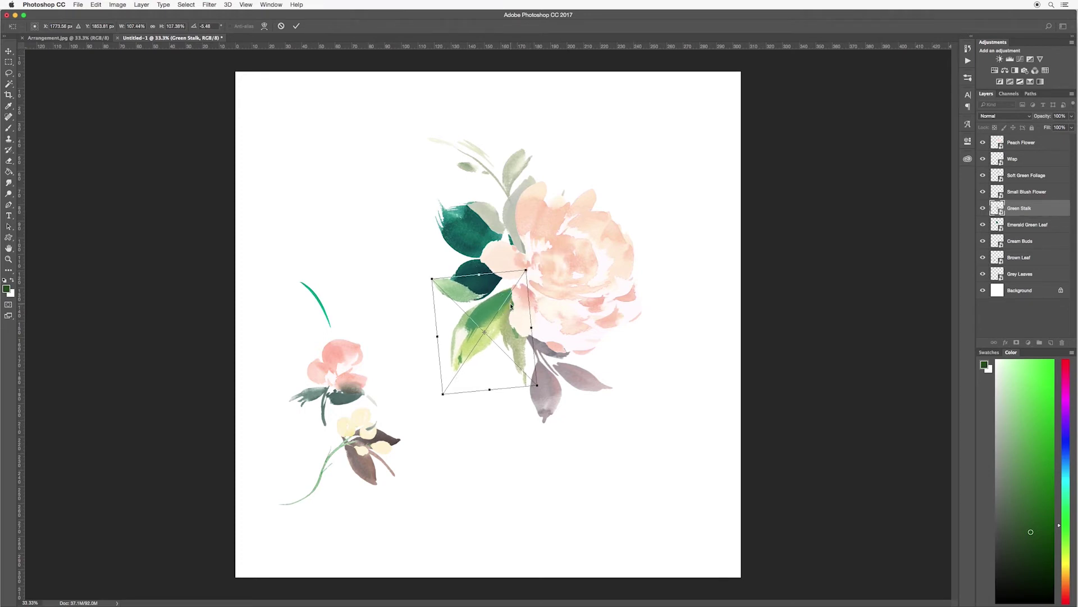
click(297, 26)
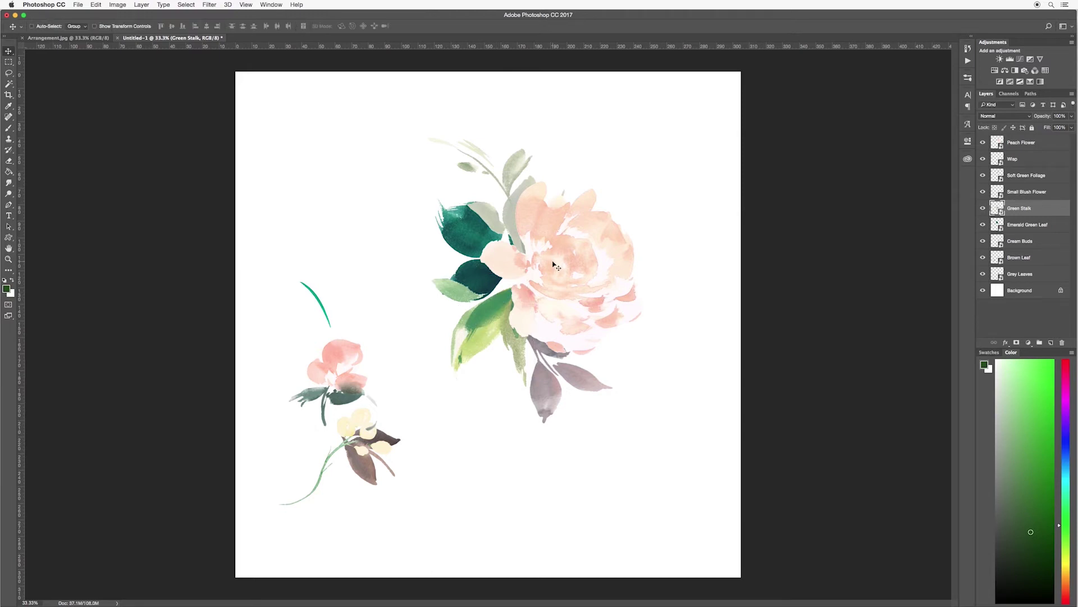
Step: Move the Brown Leaf to the peach bloom's lower right, scaled to about 78% and slightly rotated
super+click(360, 466)
drag(362, 469, 599, 351)
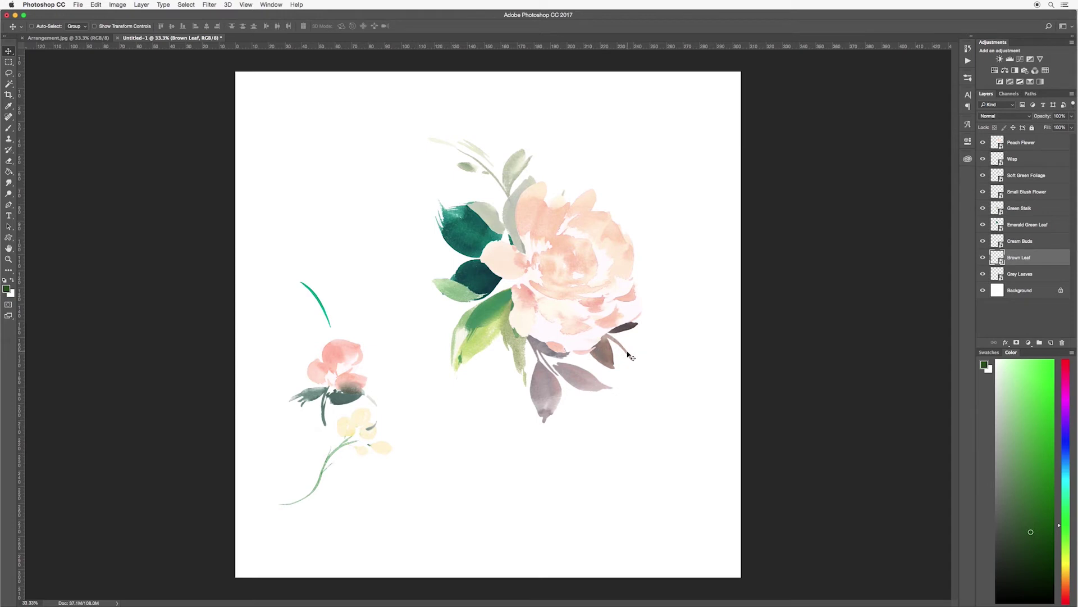
key(super+t)
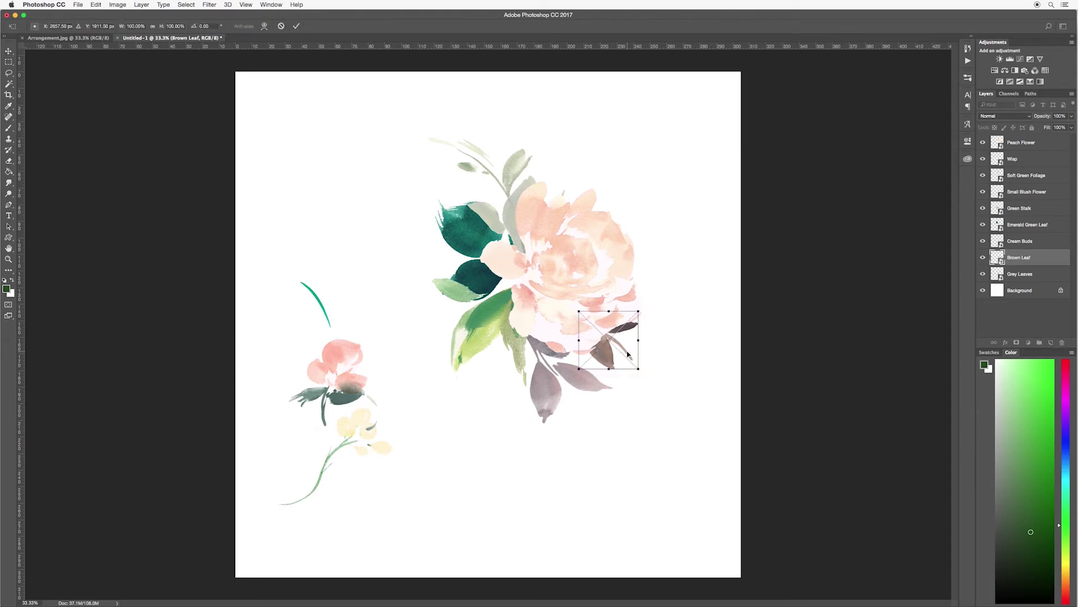
drag(640, 370, 617, 350)
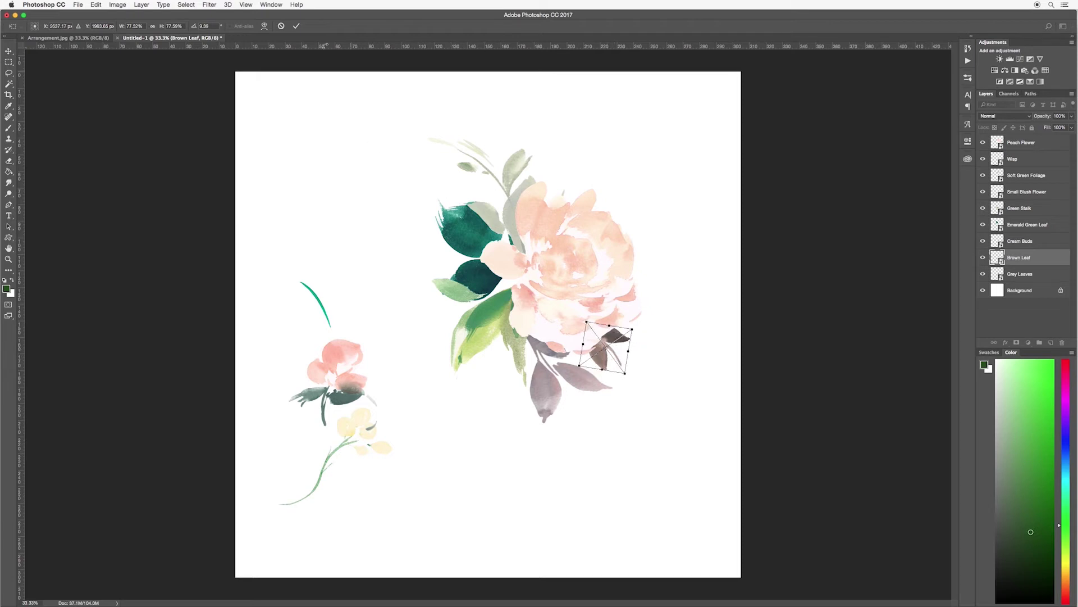
click(296, 26)
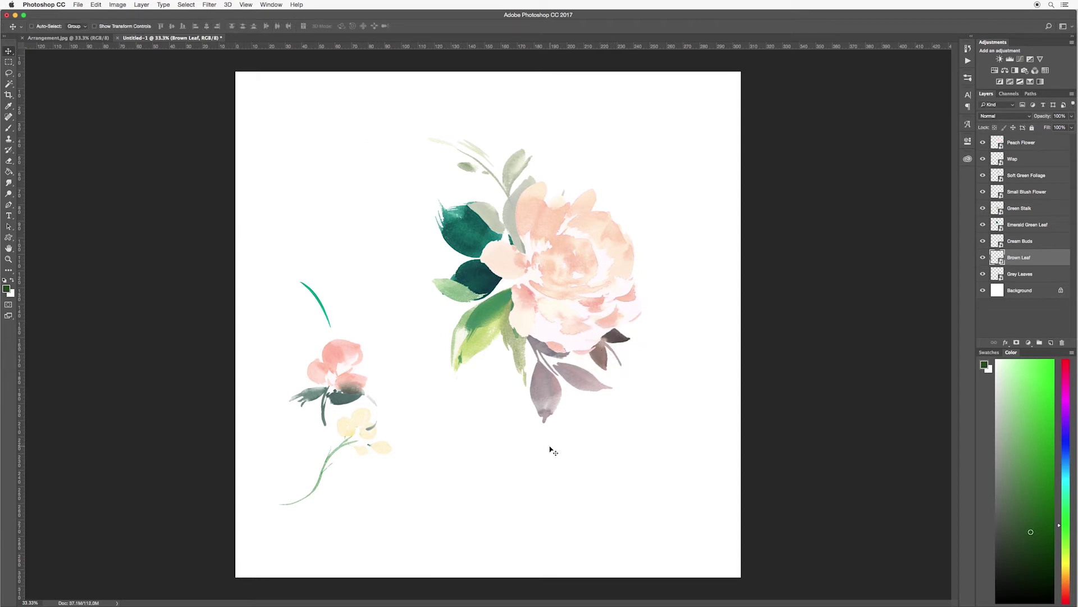
Step: Move the Small Blush Flower atop the peach bloom, rotated about 10° and scaled to 95%
click(339, 372)
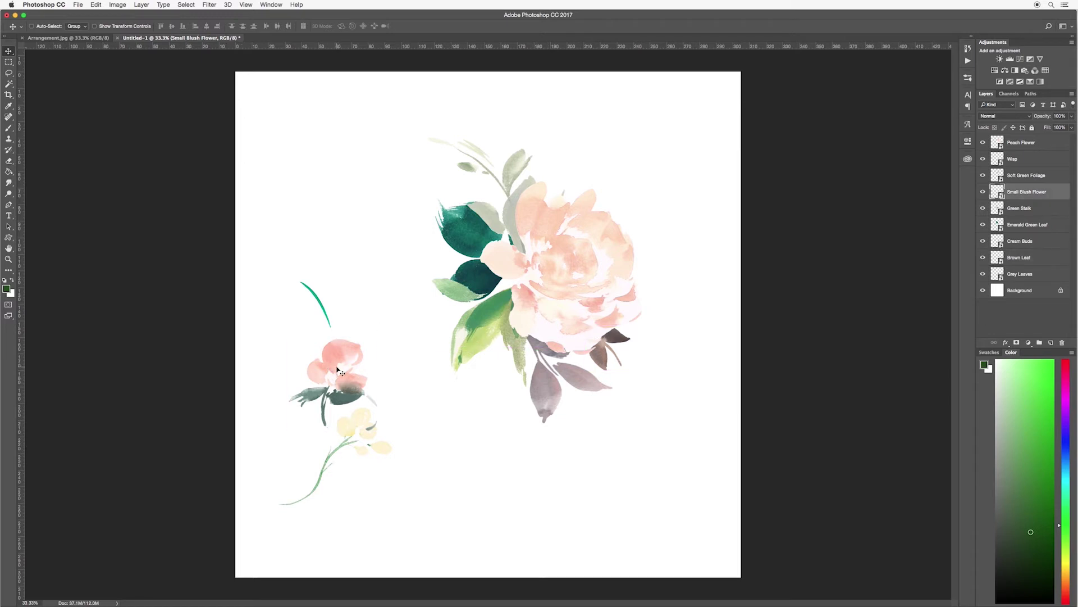
drag(337, 375, 560, 156)
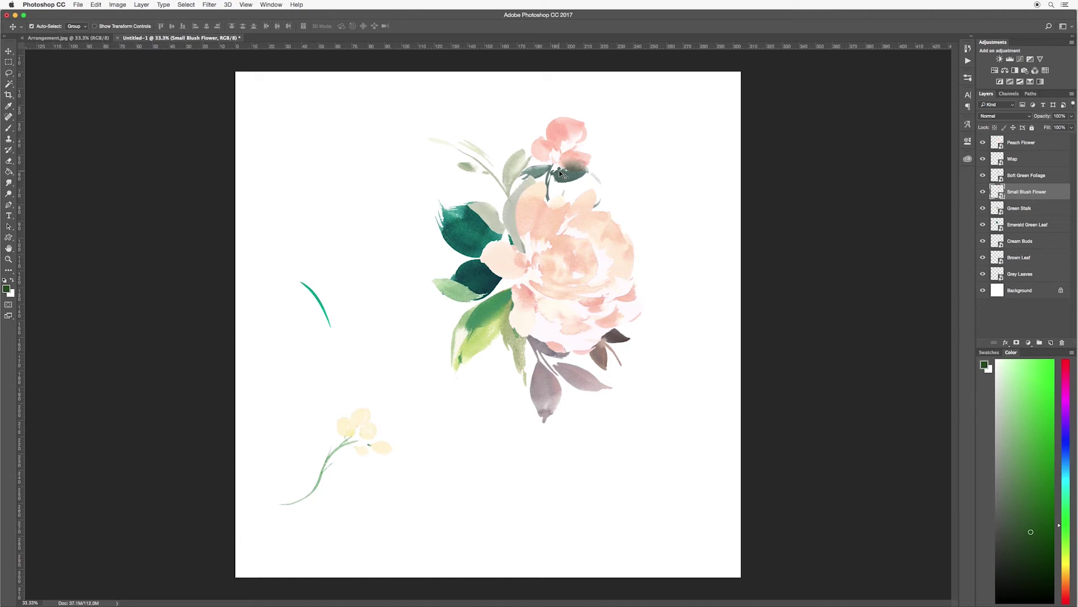
key(super+t)
mouse_move(617, 117)
mouse_down()
mouse_move(622, 129)
mouse_move(600, 126)
mouse_up()
drag(566, 157, 574, 162)
double_click(574, 162)
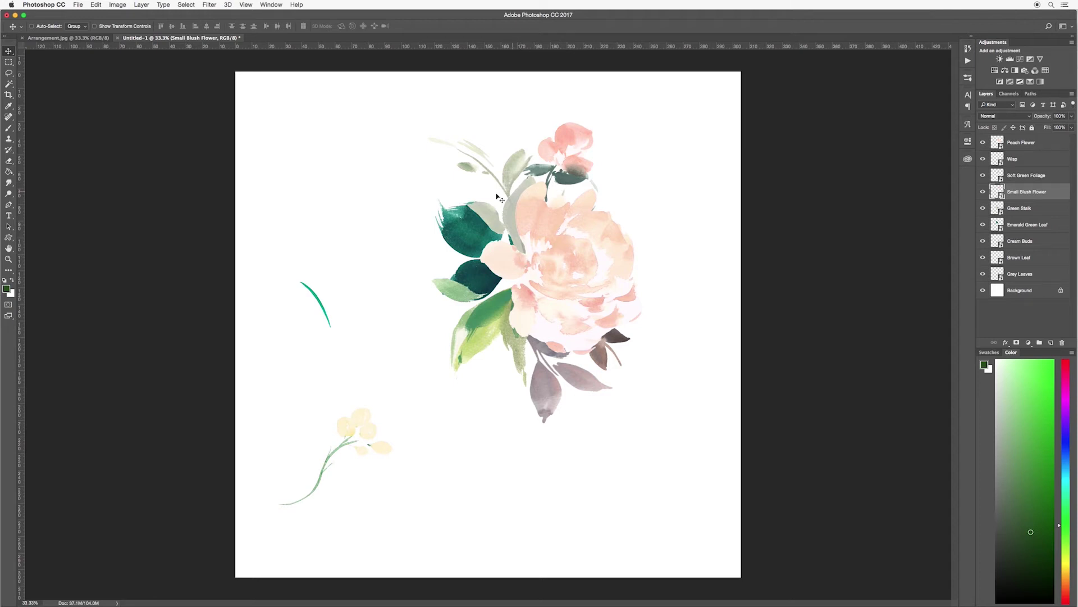
Step: Move the Wisp to the bouquet's lower right and rotate it about 10.68°
click(319, 302)
mouse_move(319, 303)
mouse_down()
mouse_move(565, 373)
mouse_move(569, 384)
mouse_move(618, 375)
mouse_up()
key(super+t)
key(Return)
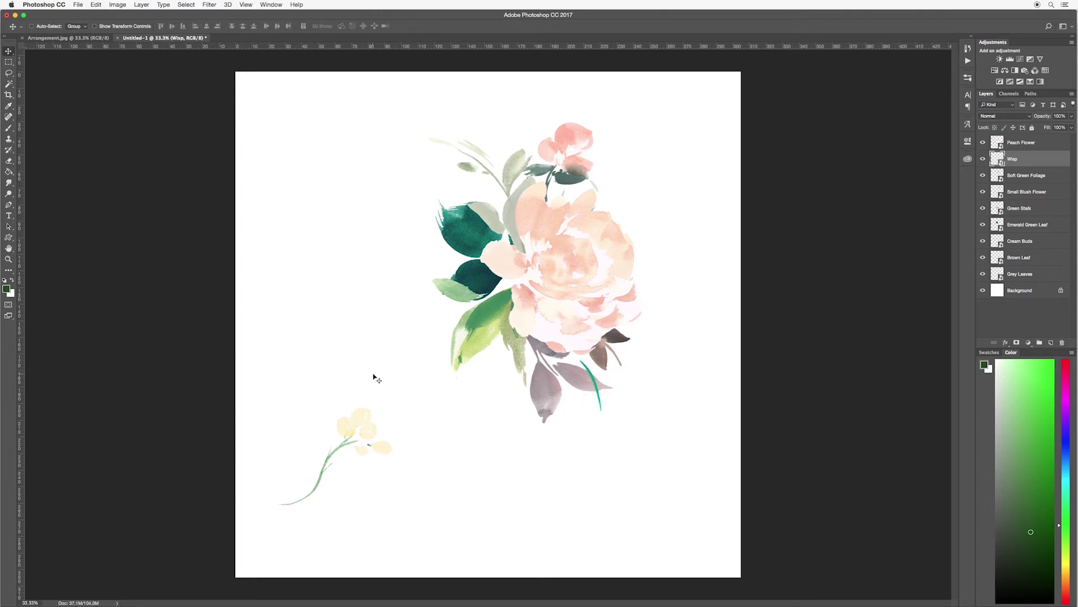
Step: Drag the Cream Buds sprig up toward the top of the bouquet
super+click(364, 421)
drag(364, 421, 496, 144)
drag(502, 192, 514, 170)
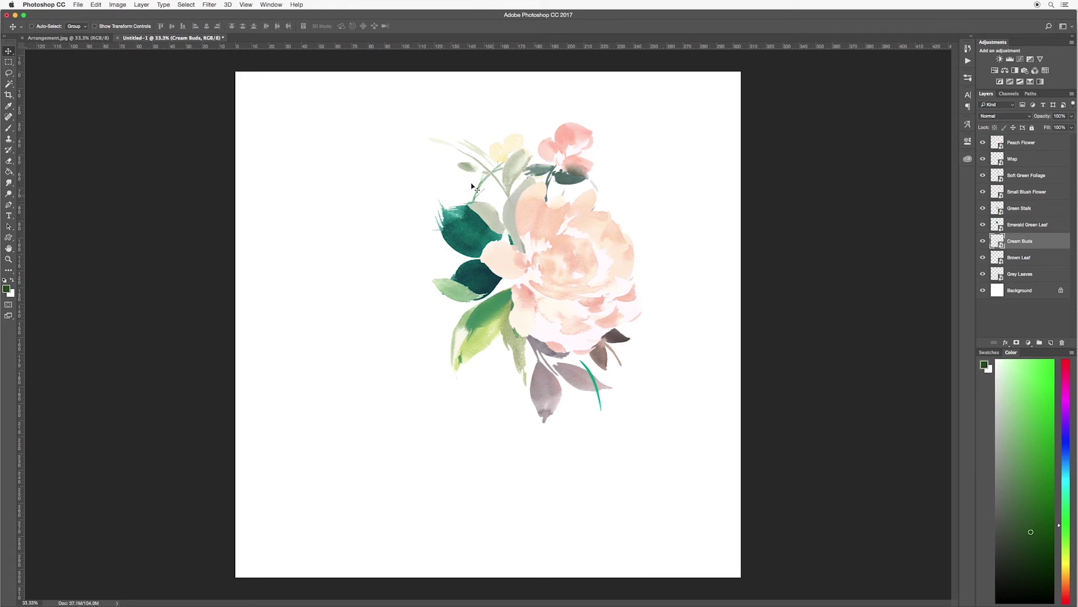
Step: Flip the Cream Buds horizontally and rotate them into the bouquet's upper left
drag(502, 152, 372, 150)
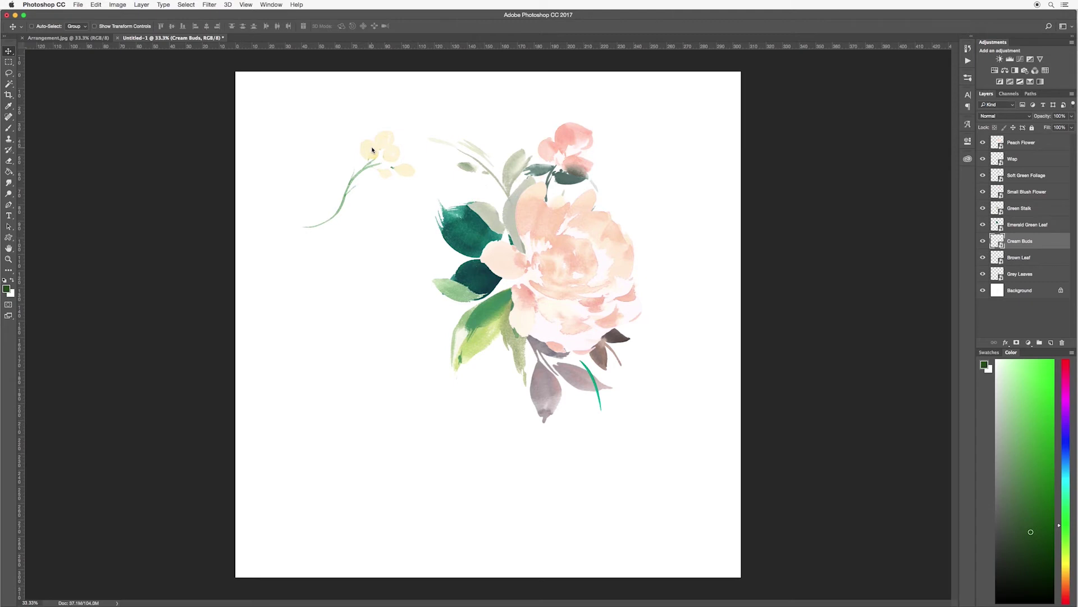
key(super+t)
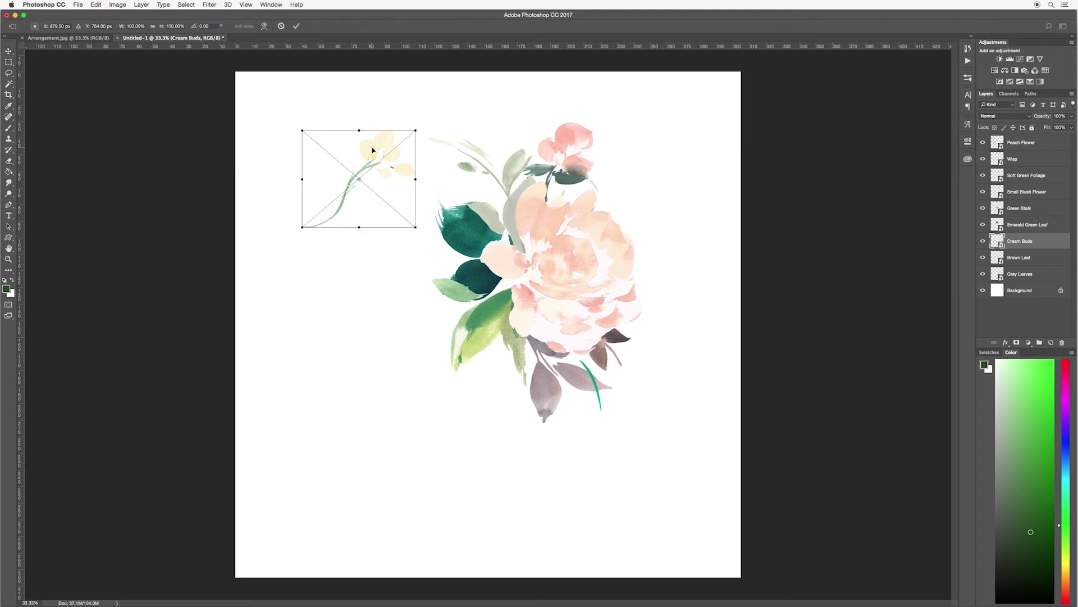
right_click(372, 150)
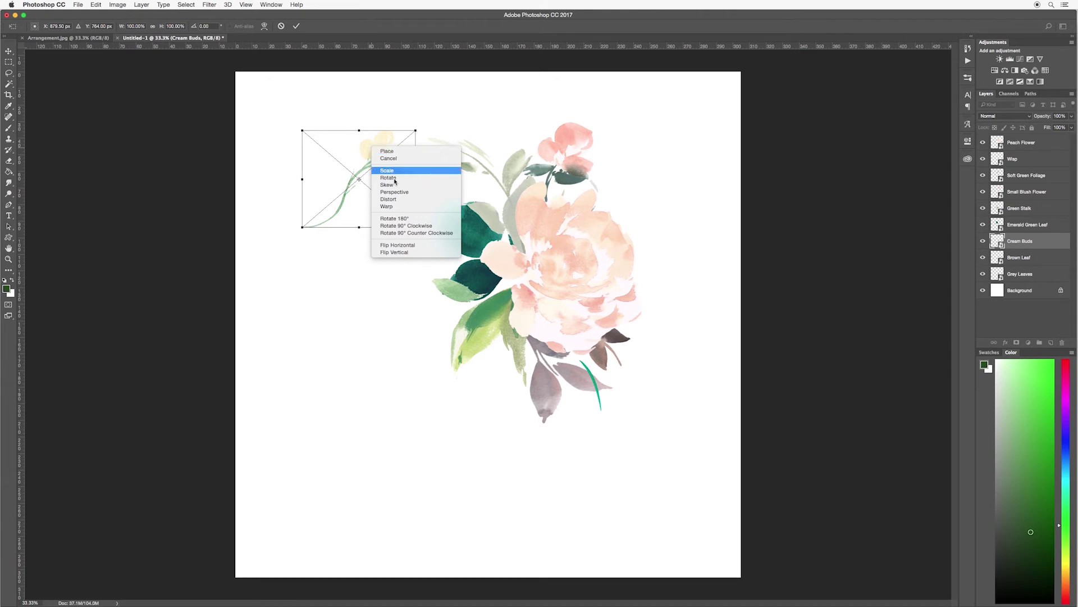
click(425, 249)
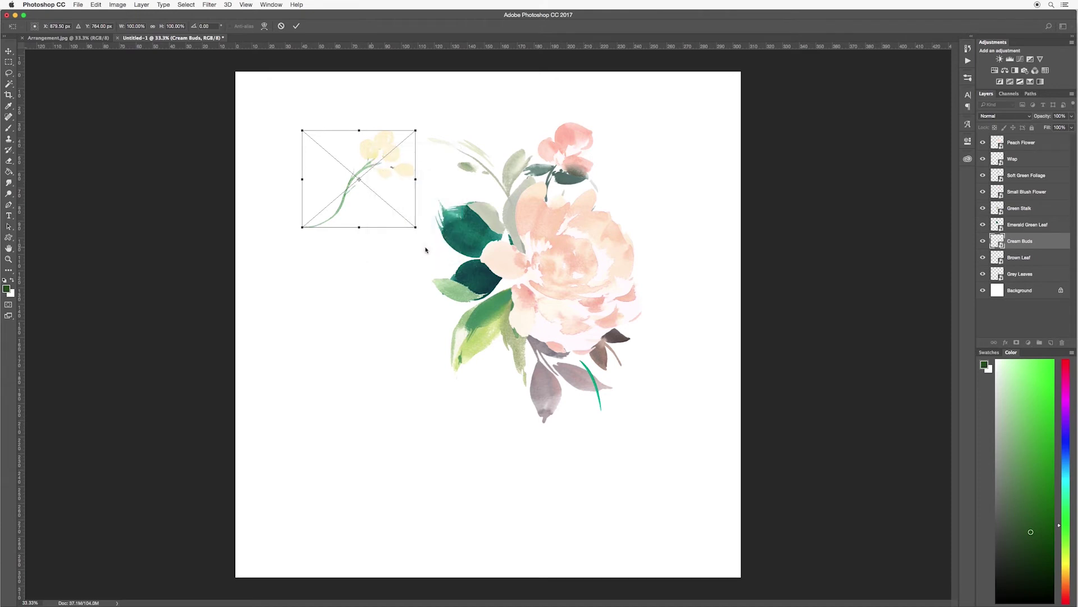
drag(421, 174, 508, 197)
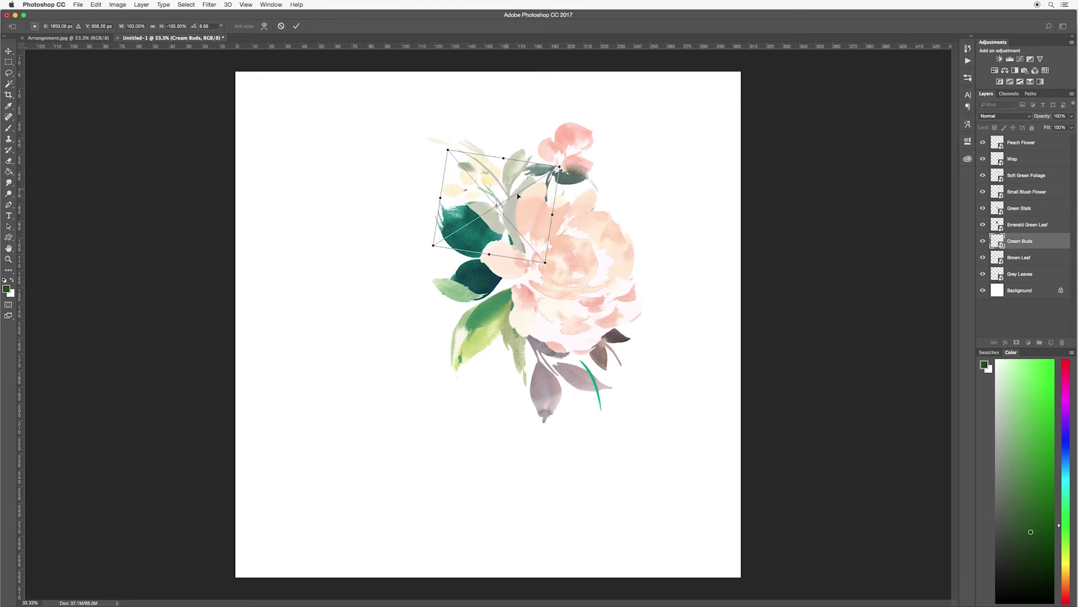
drag(566, 219, 563, 212)
key(Return)
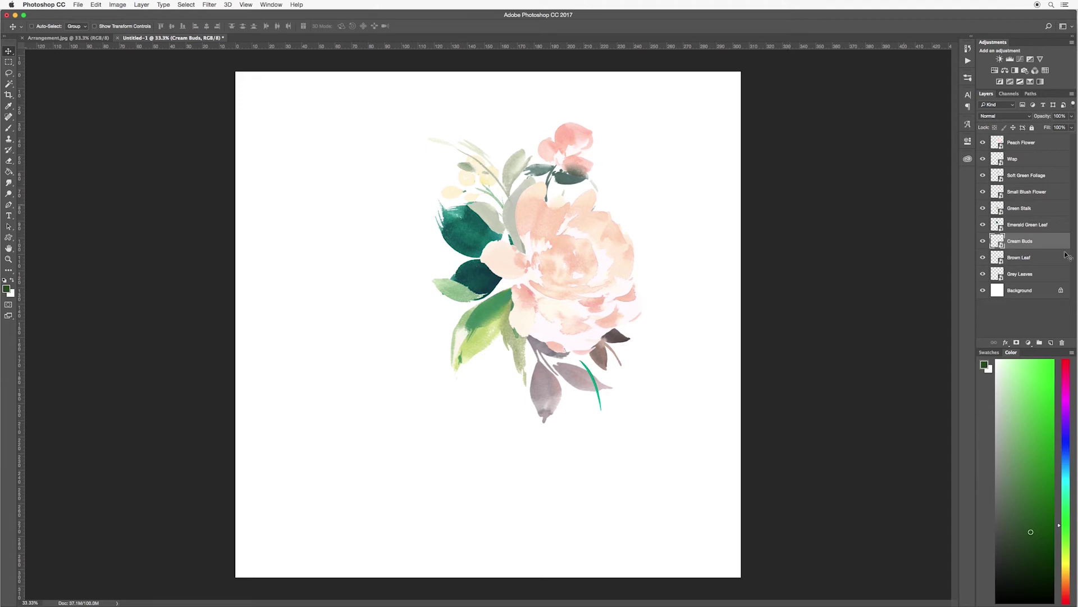
Step: Stack the Cream Buds layer directly under Peach Flower and nudge it slightly right
drag(1050, 241, 1032, 159)
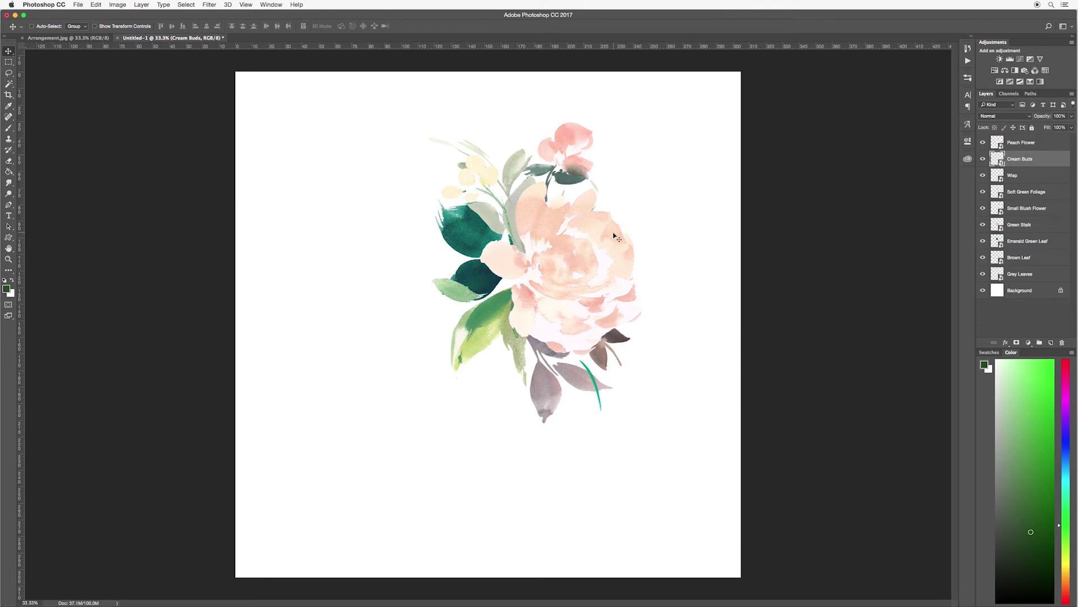
click(487, 179)
drag(486, 180, 489, 179)
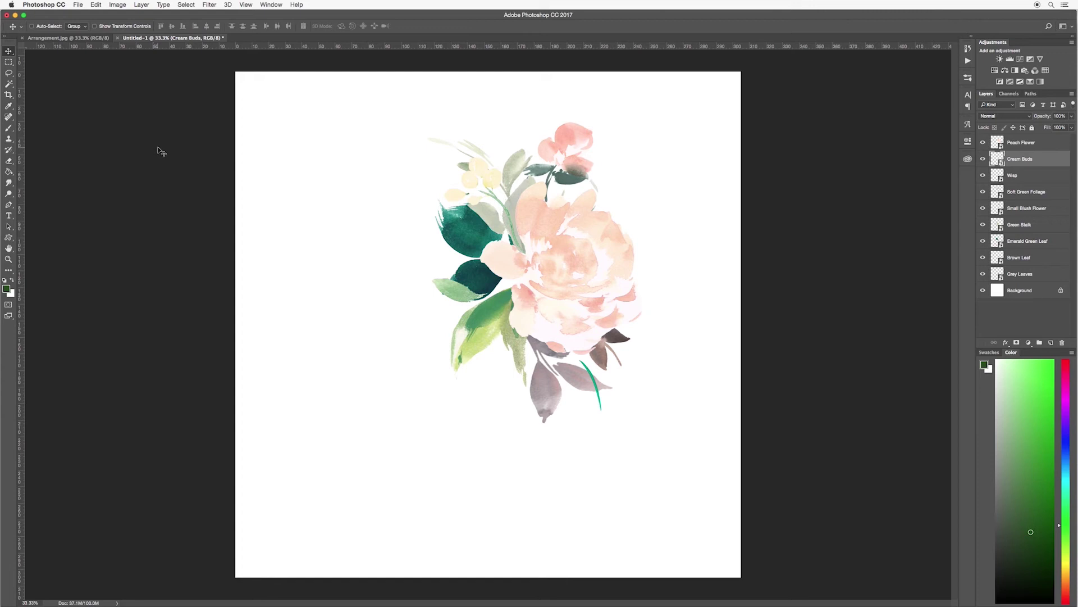
Step: Save the bouquet as 'Floral Arrangement' in Photoshop format with layers, in the Projects folder
click(78, 7)
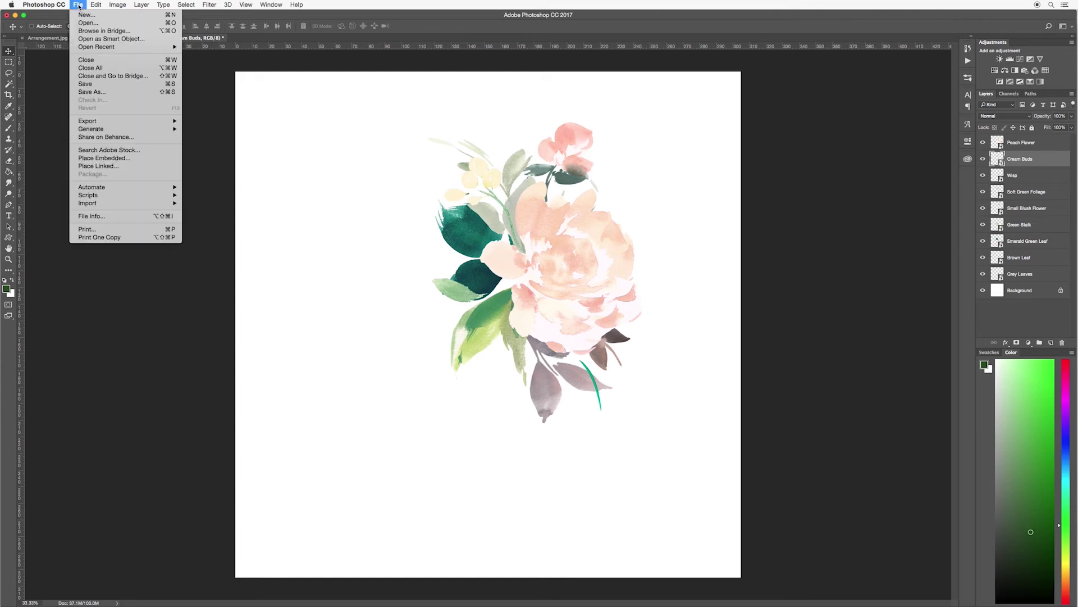
click(87, 93)
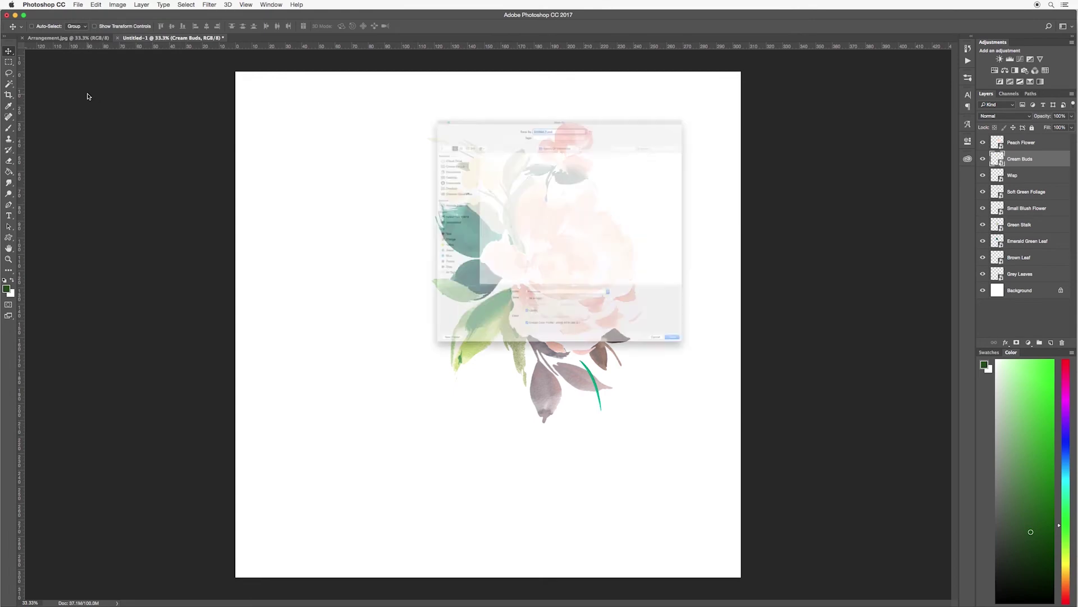
double_click(485, 192)
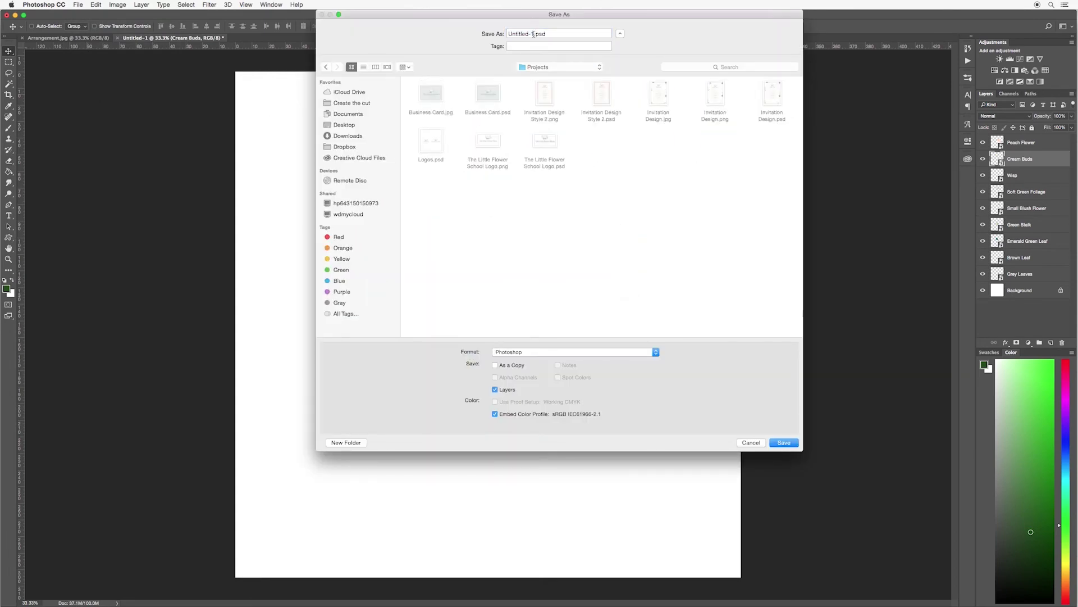
drag(533, 35, 501, 32)
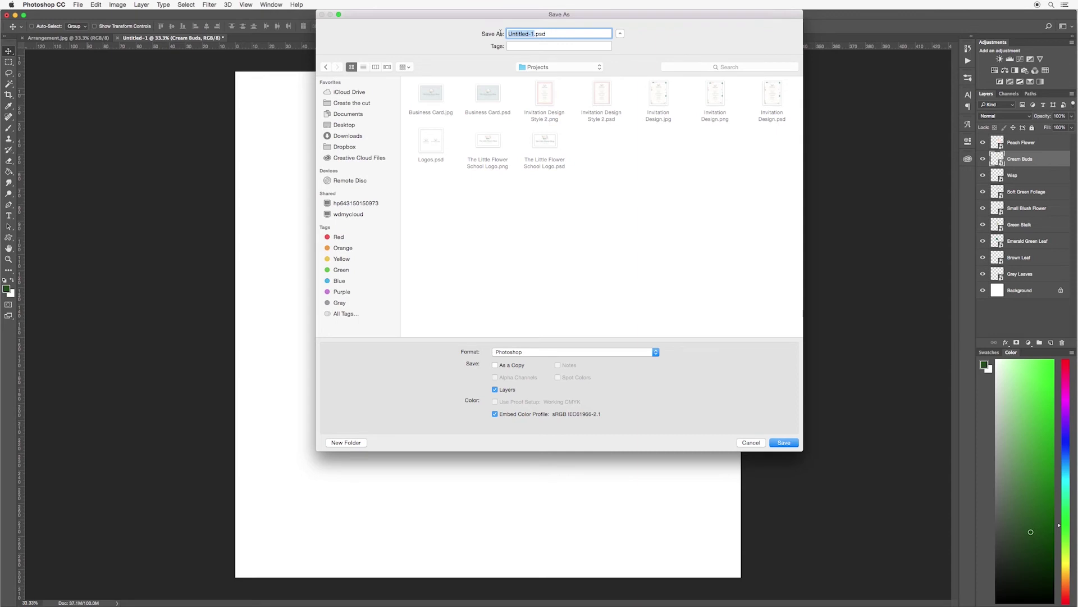
text(floral Arrangement)
click(561, 354)
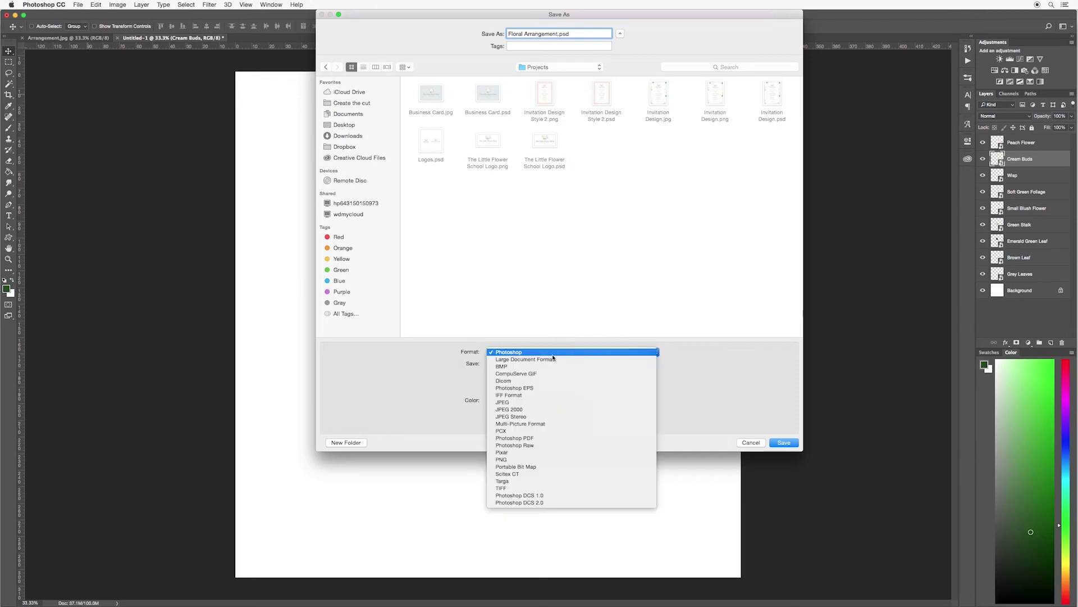
click(521, 353)
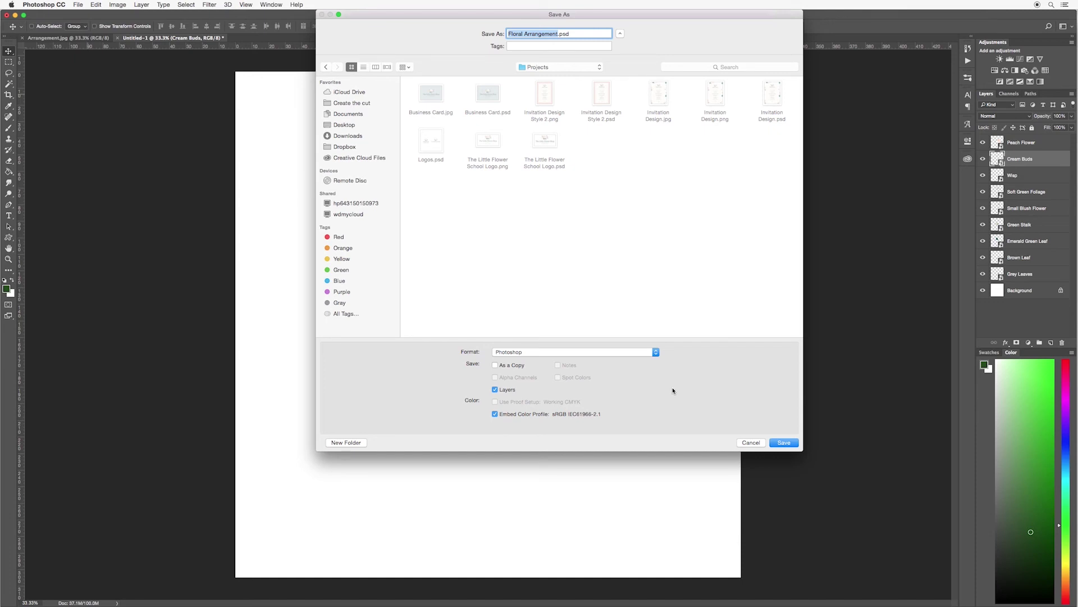
click(785, 443)
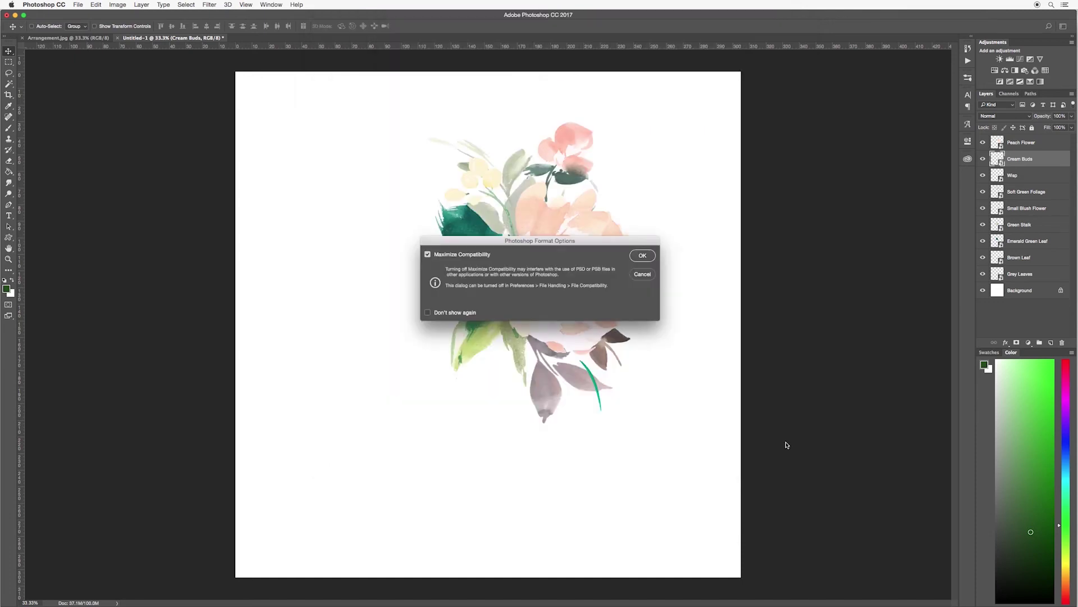
Step: Confirm Maximize Compatibility, merge Peach Flower through Grey Leaves into one layer, and shift it left
click(642, 256)
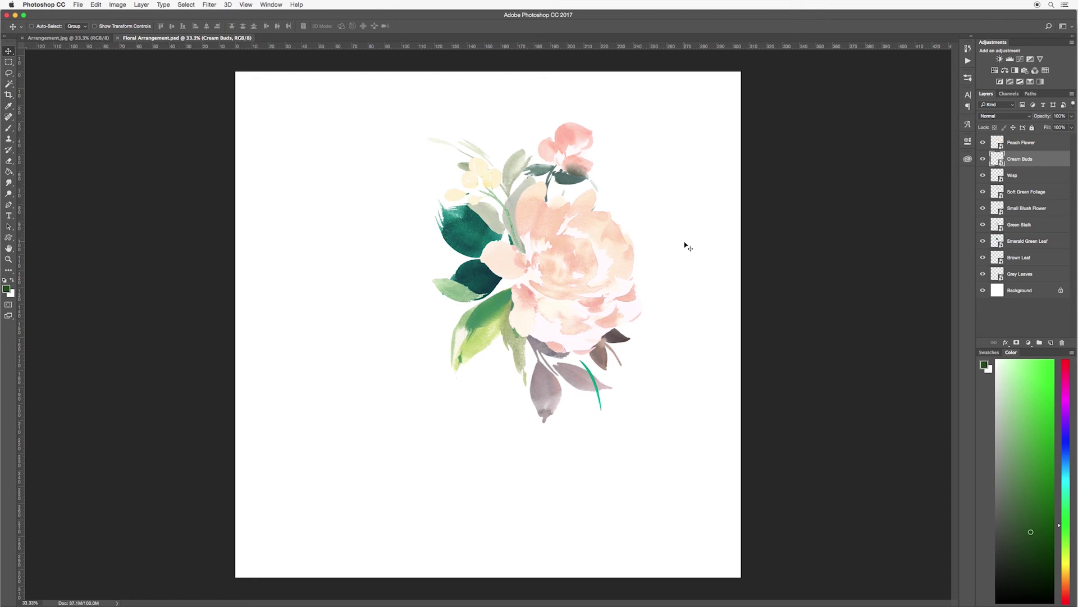
click(1035, 146)
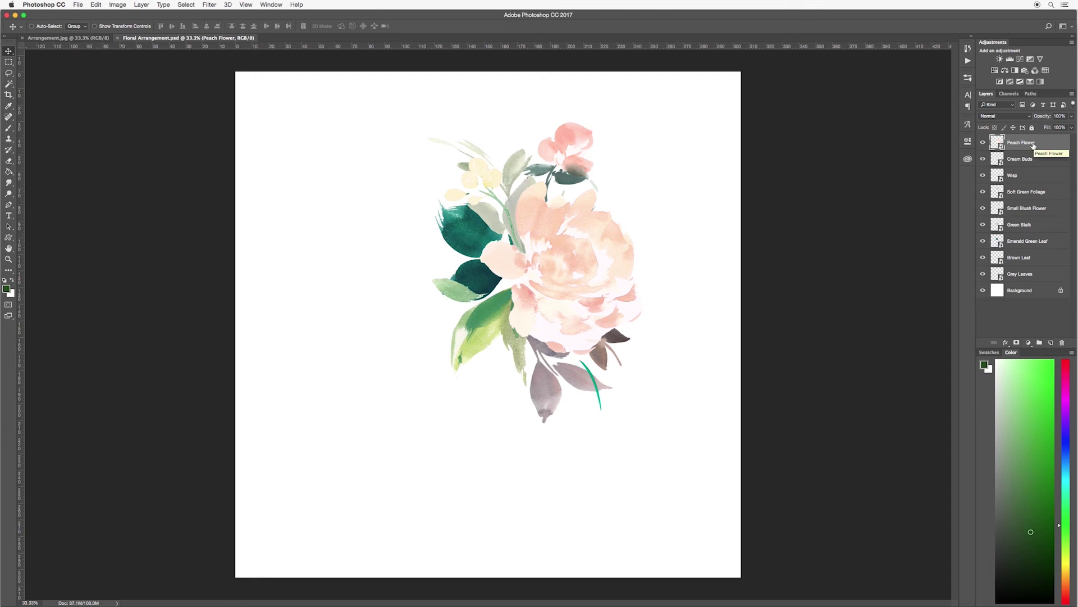
shift+click(1044, 274)
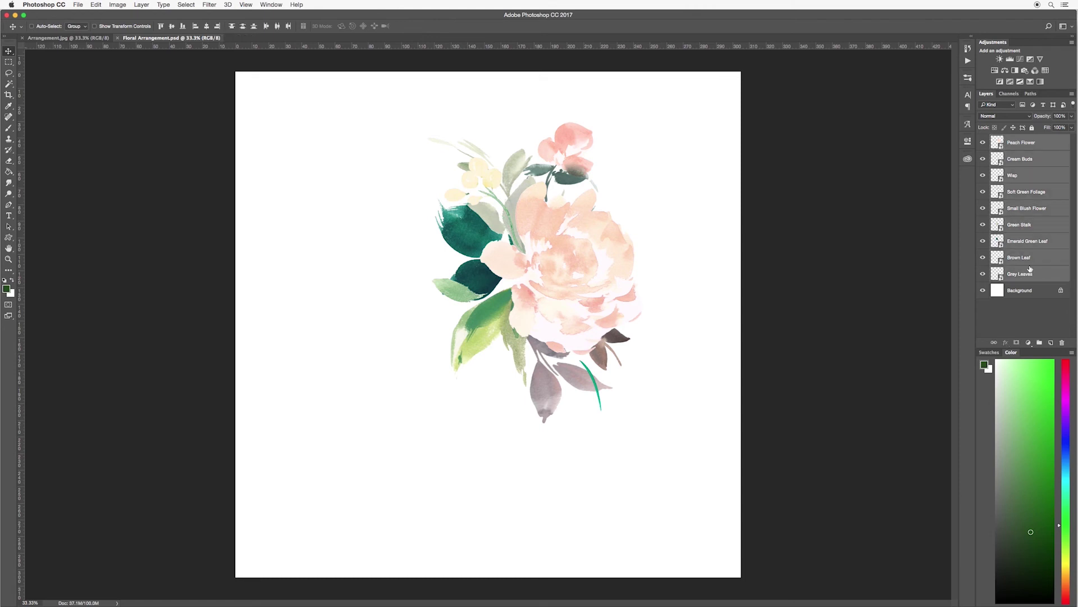
right_click(1038, 260)
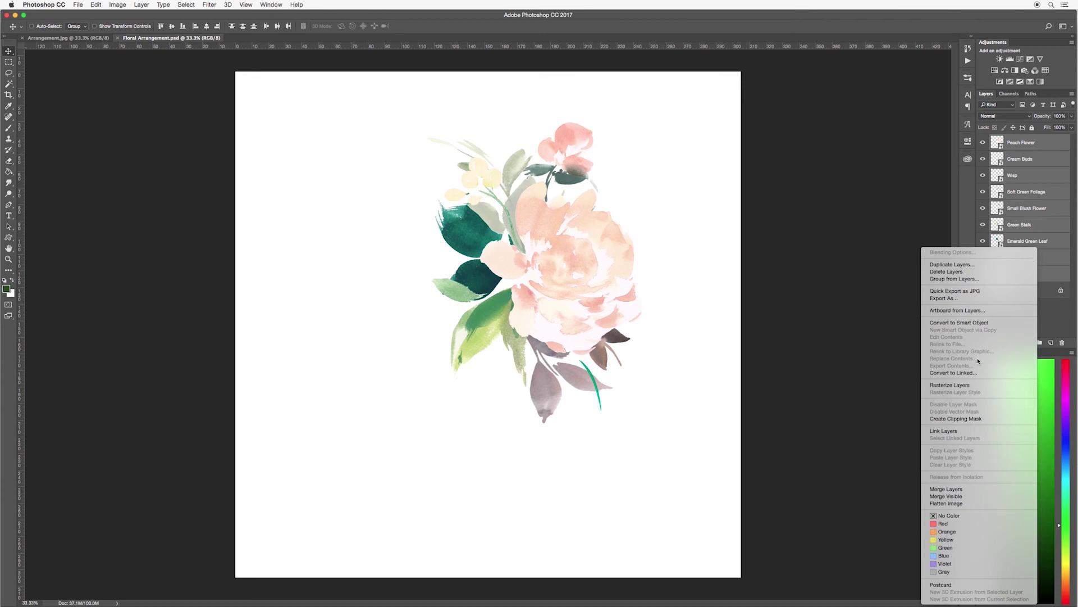
click(947, 489)
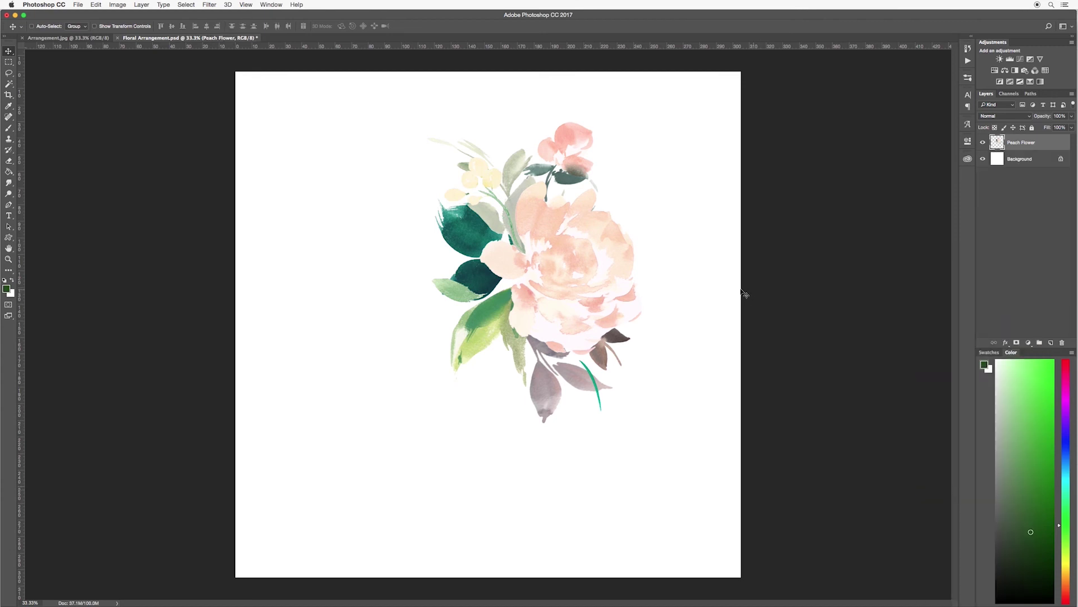
drag(578, 256, 491, 264)
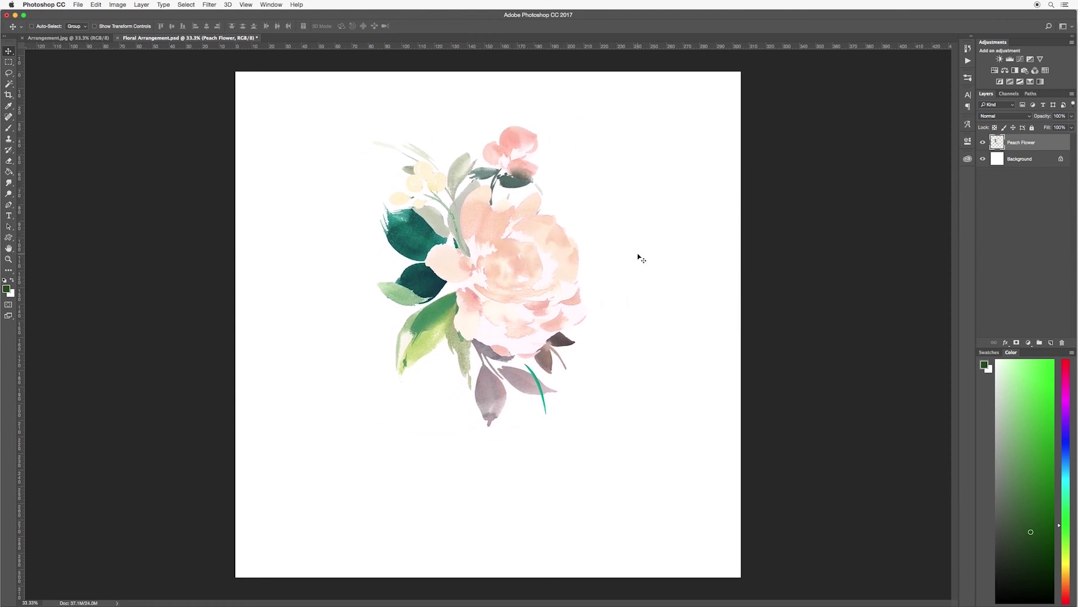
Step: Crop the bottom, left, top and right edges in to a tight portrait frame around the bouquet
click(9, 95)
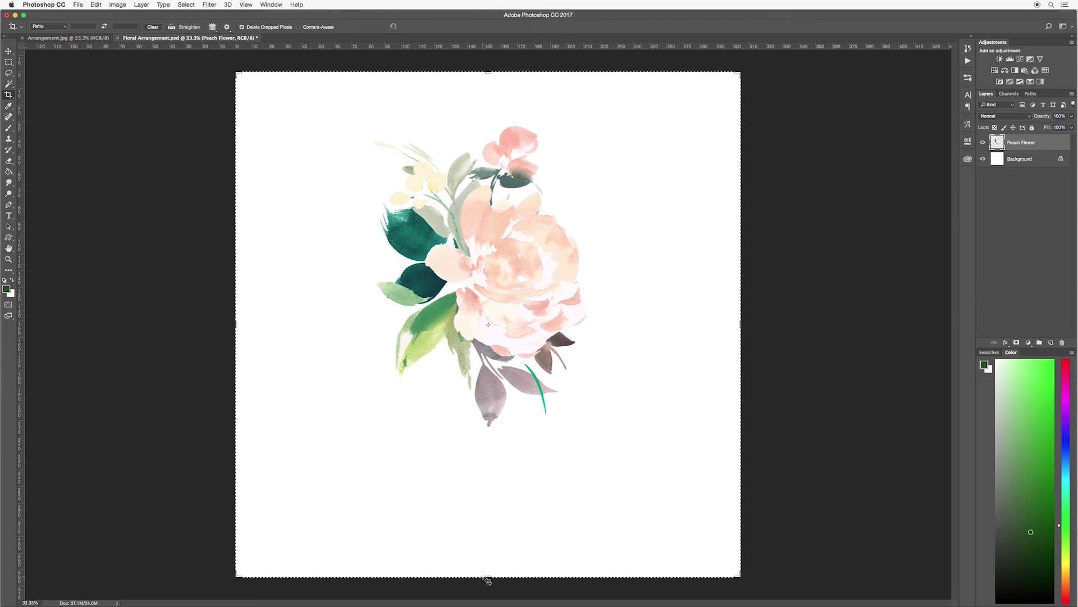
drag(488, 576, 488, 501)
drag(236, 322, 298, 323)
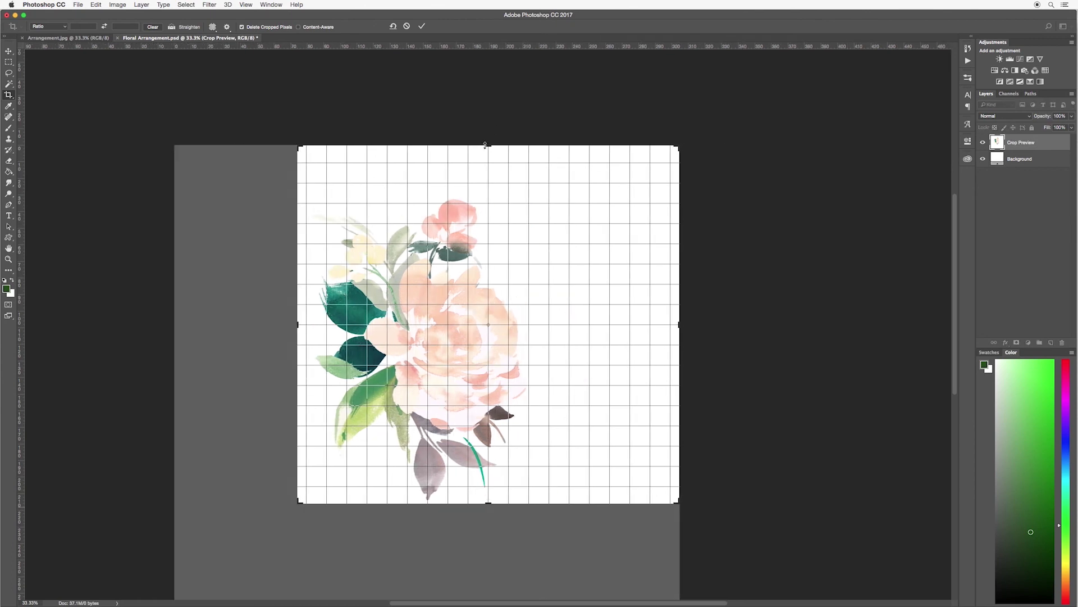
drag(485, 144, 485, 170)
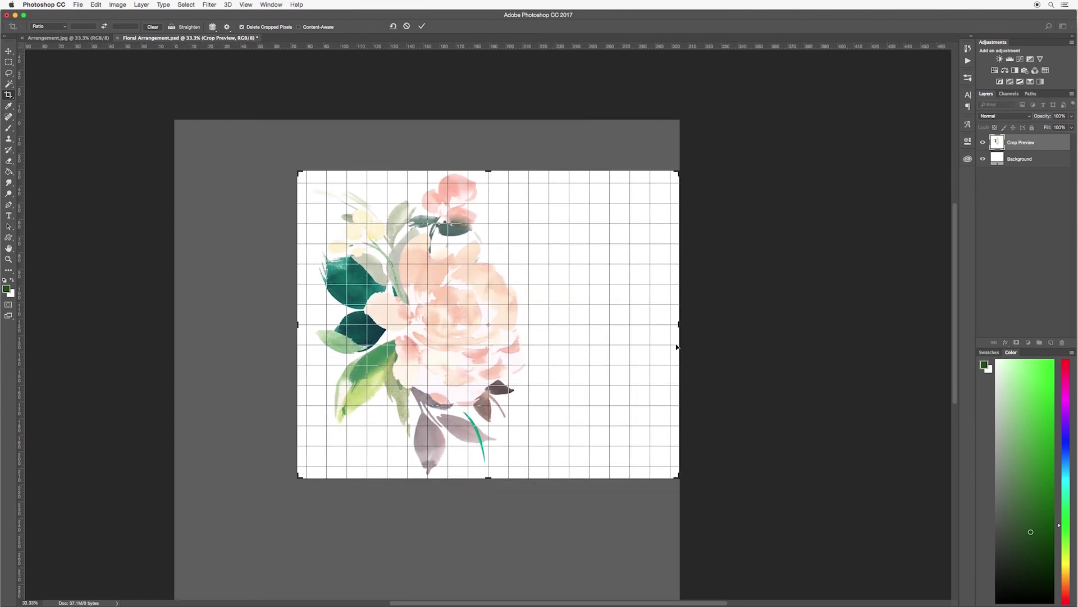
drag(678, 325, 614, 325)
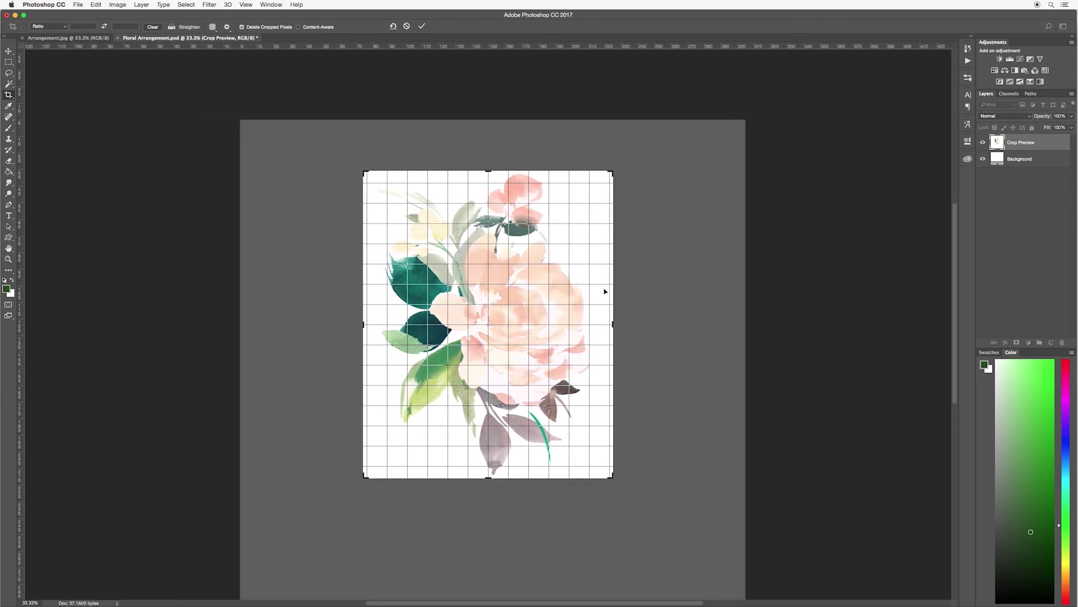
click(422, 27)
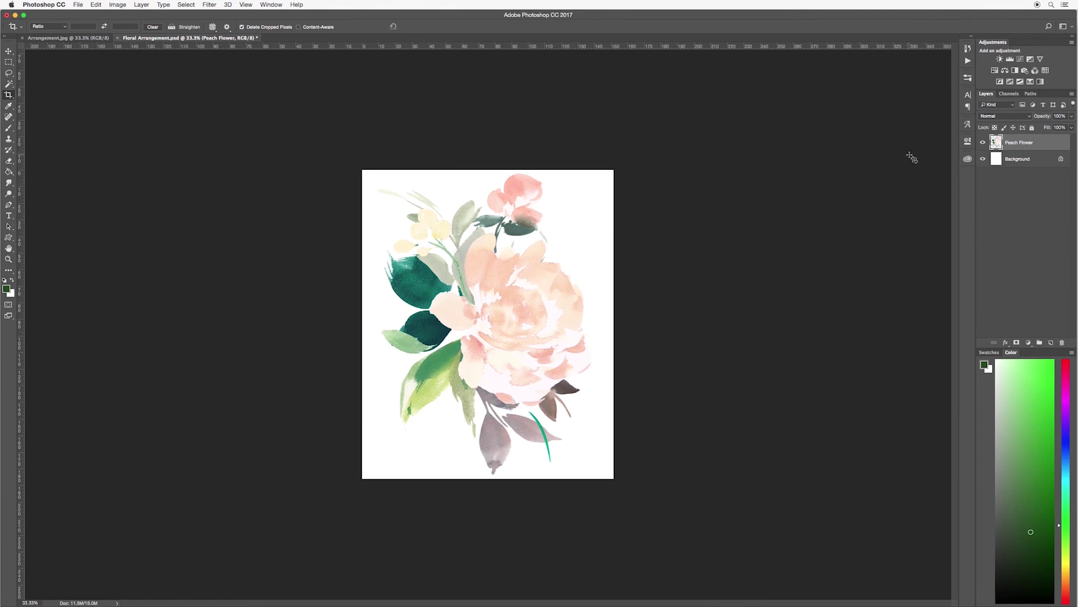
Step: Hide the white Background layer with the Move tool active, leaving the bouquet on transparency
click(9, 51)
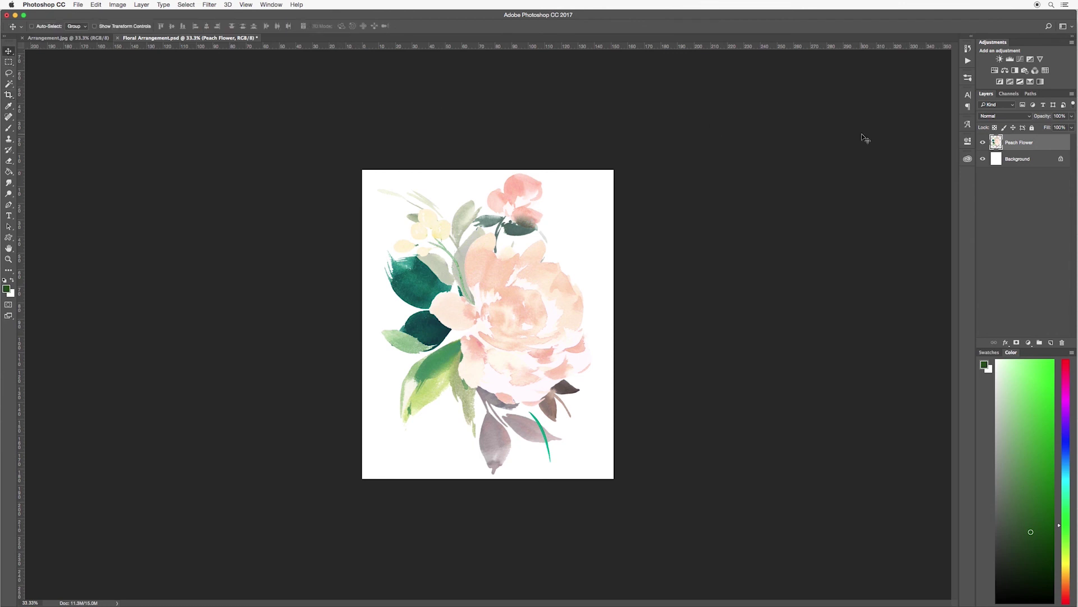
click(983, 159)
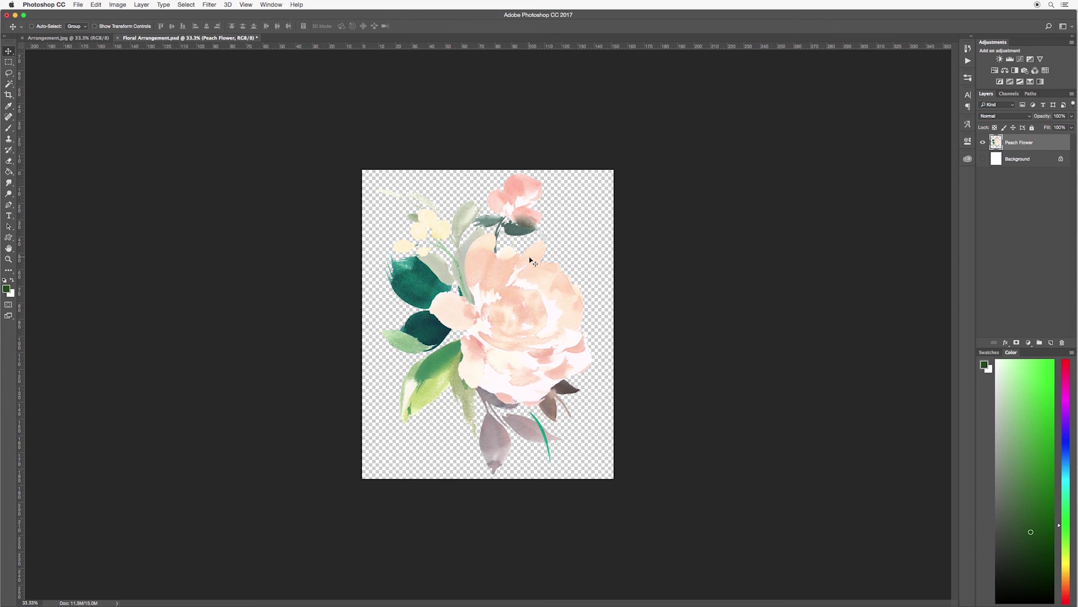
Step: Save a copy as PNG named Floral Arrangement, accepting the default PNG compression options
click(79, 6)
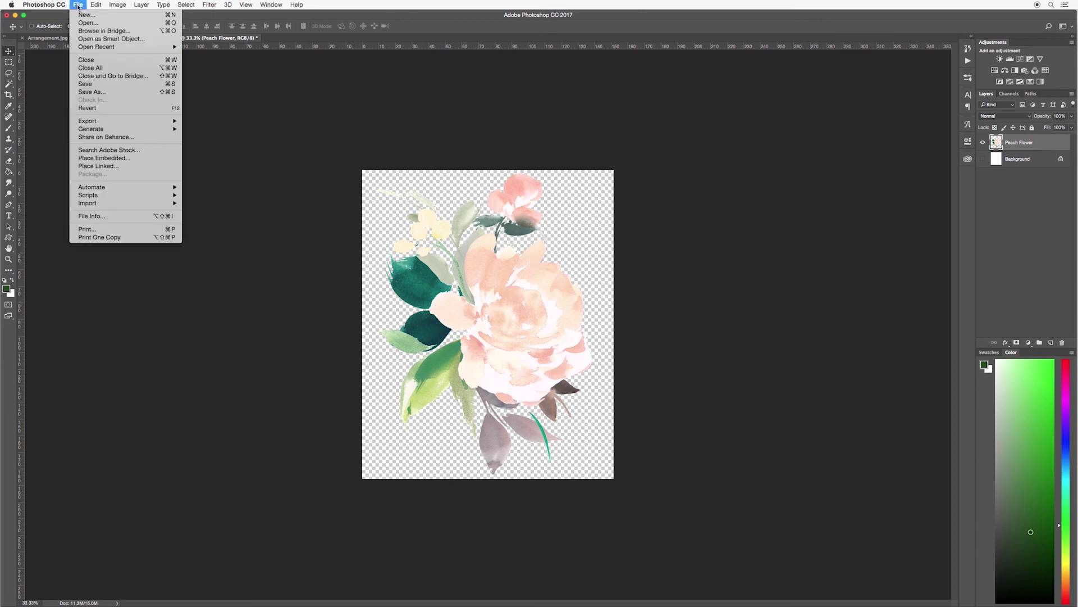
click(92, 92)
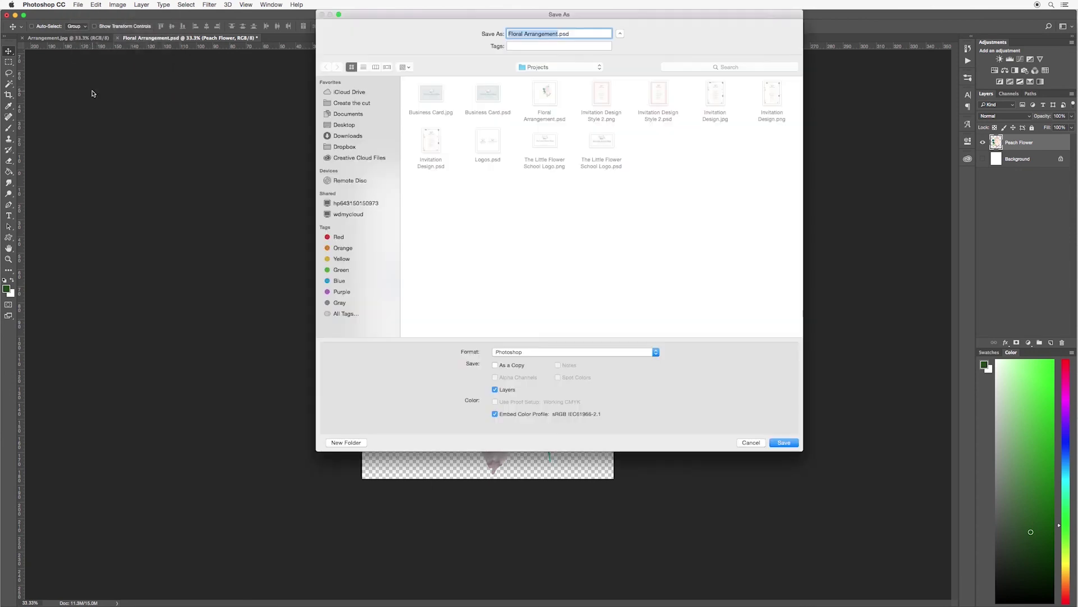
click(655, 354)
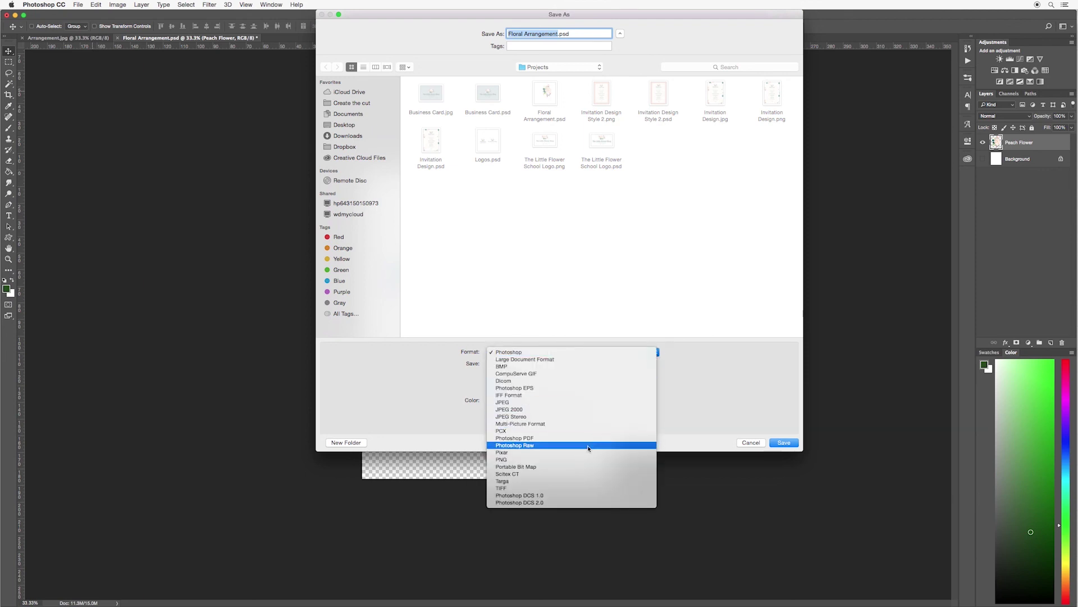
click(564, 459)
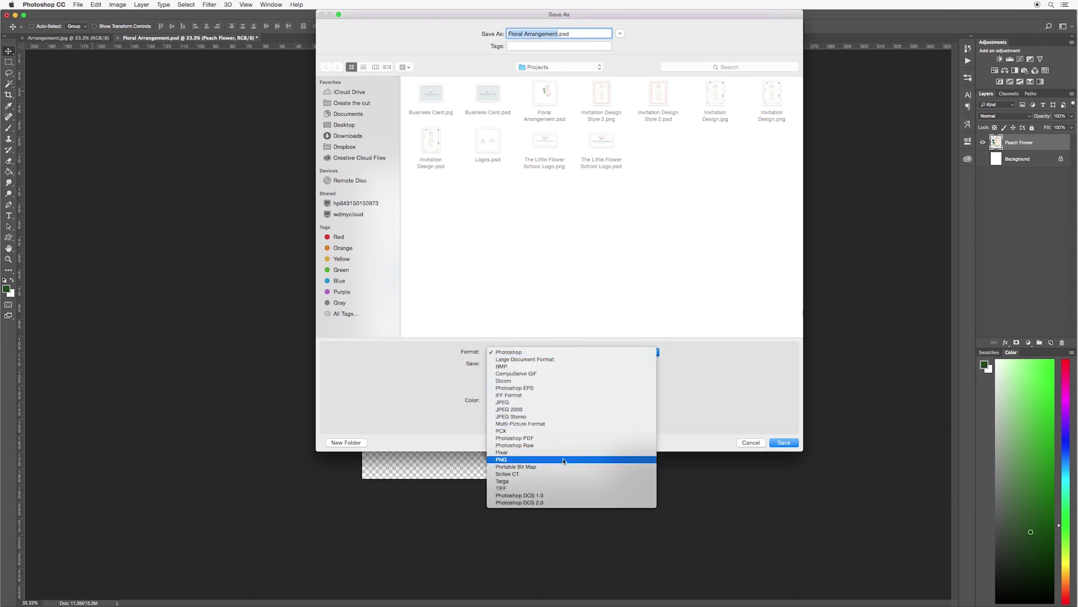
click(789, 444)
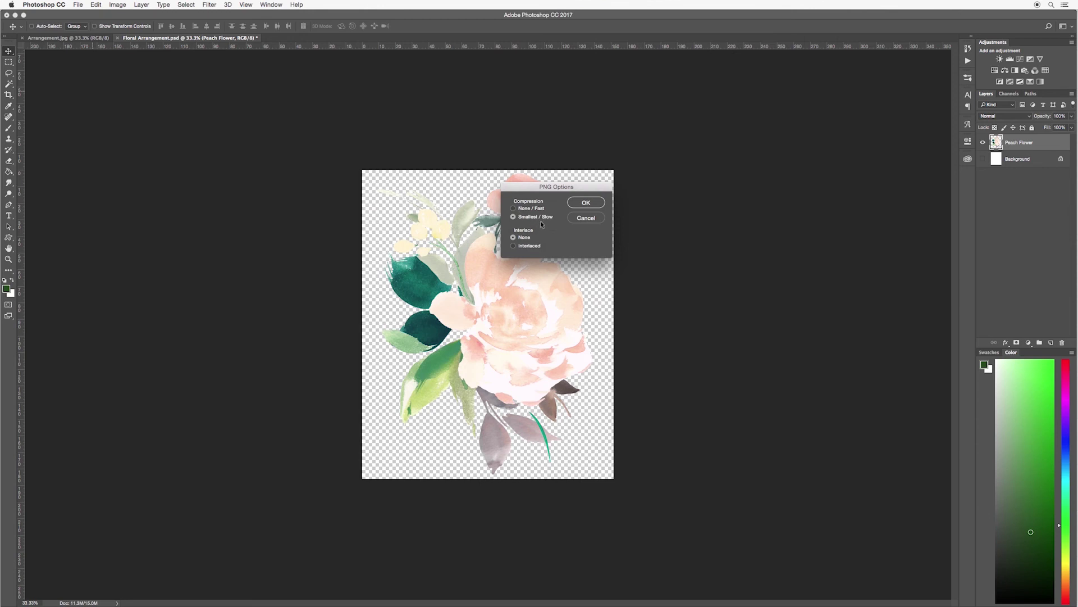
click(588, 203)
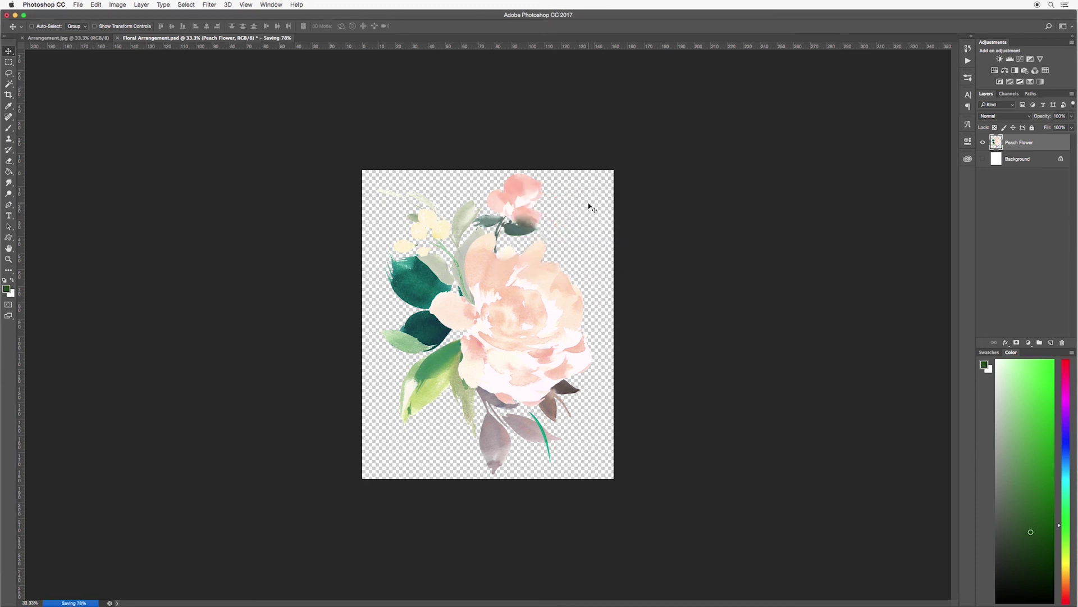